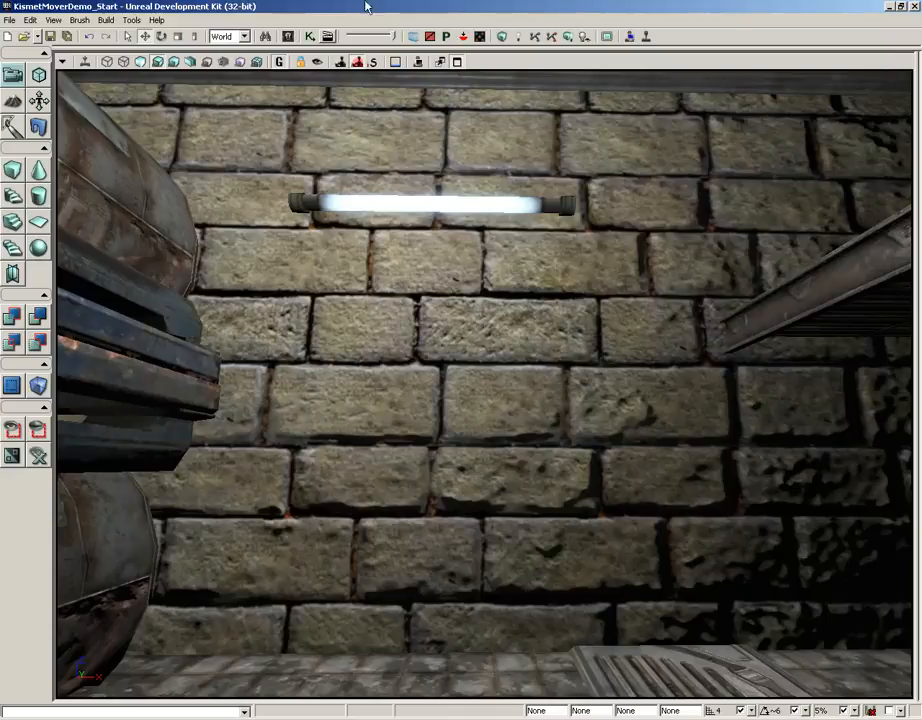
- Open the M_BrickDemo material from the Demo_Materials package for editing
click(287, 37)
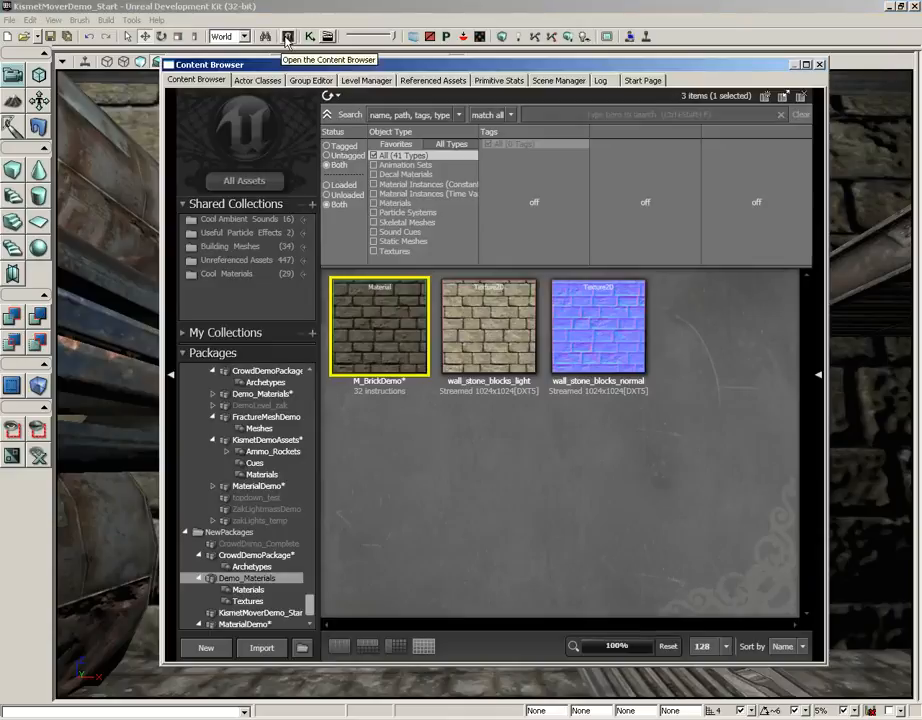
double_click(380, 323)
drag(511, 403, 483, 463)
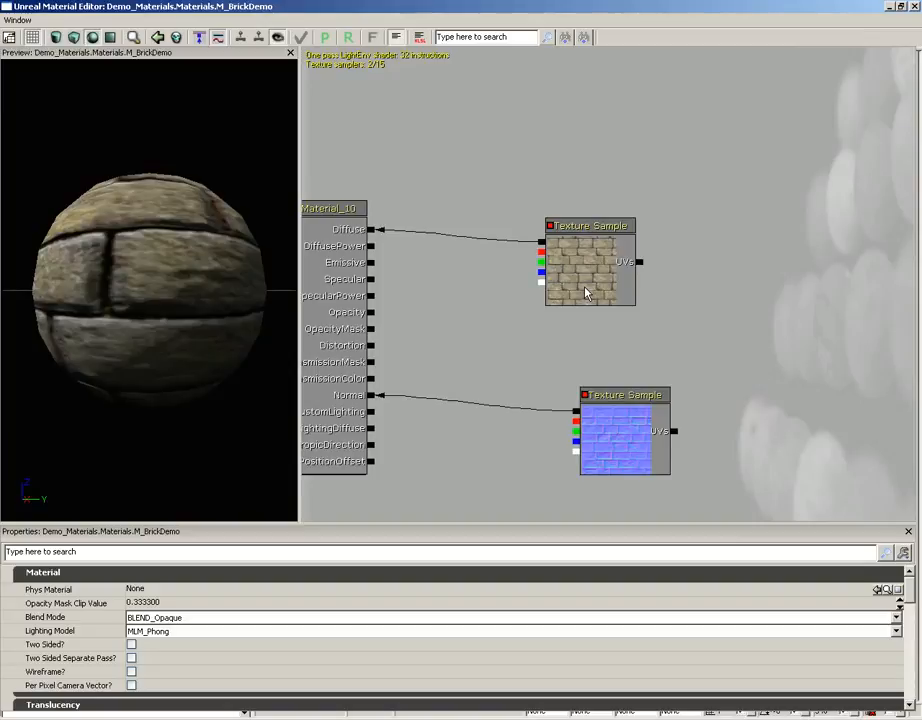
- Add a vector parameter above the brick color texture sample and name it BrickColor
drag(706, 212, 731, 226)
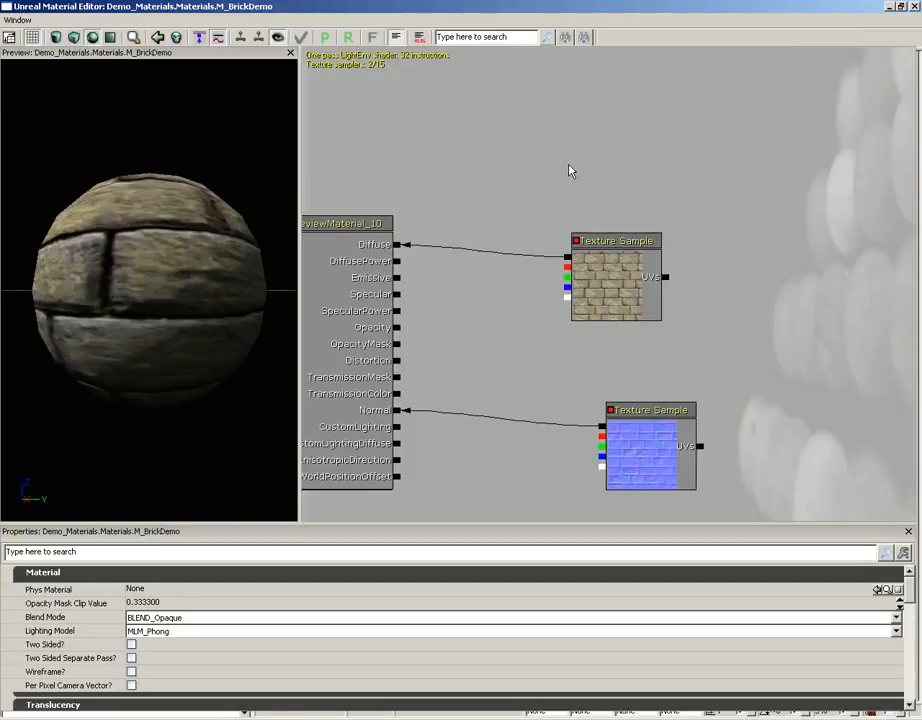
right_click(581, 98)
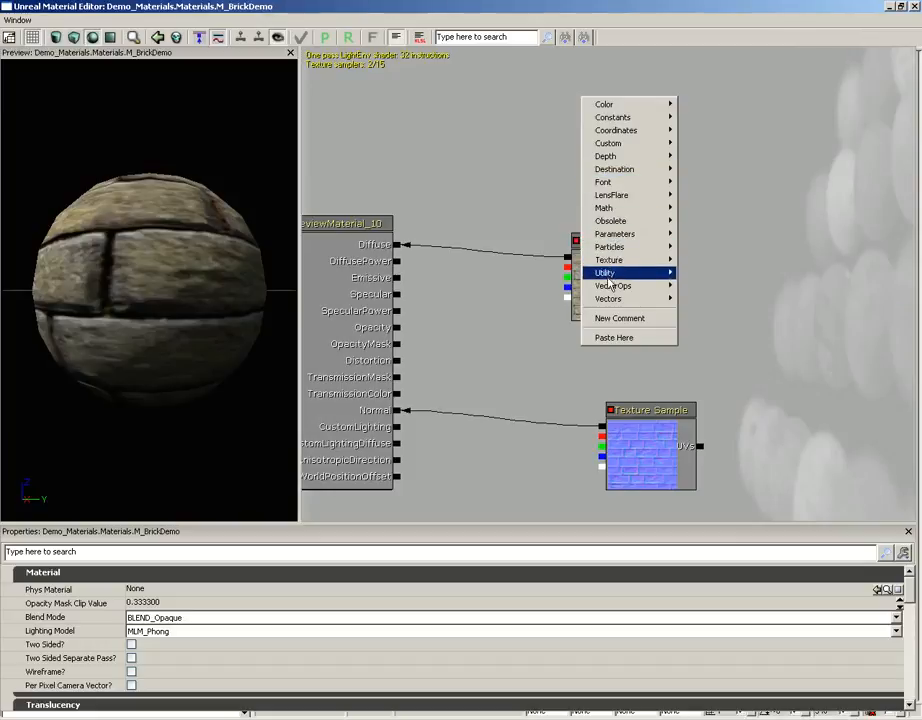
mouse_move(622, 236)
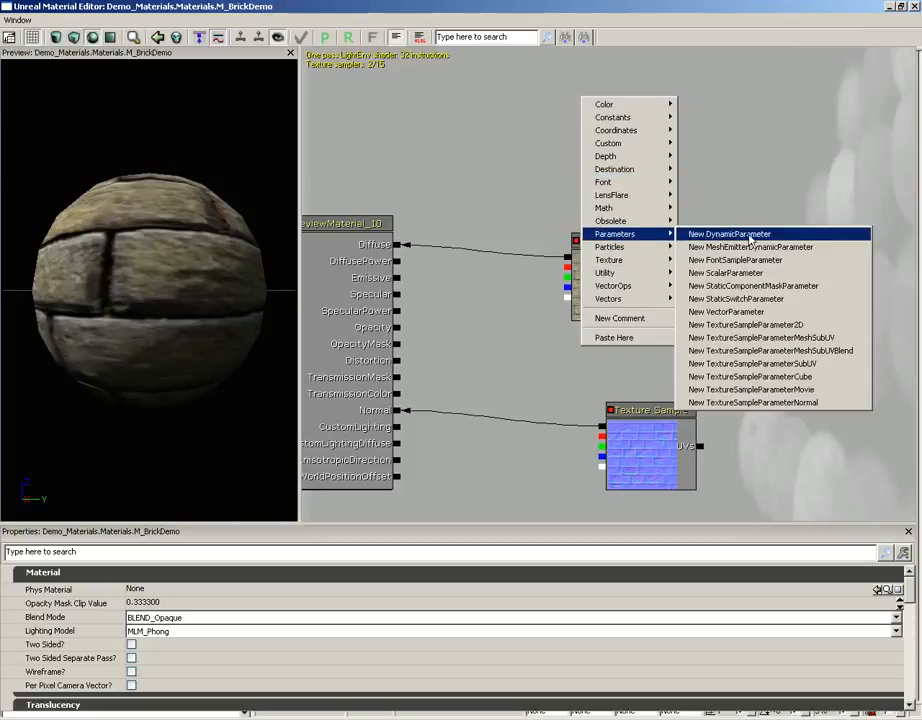
click(730, 311)
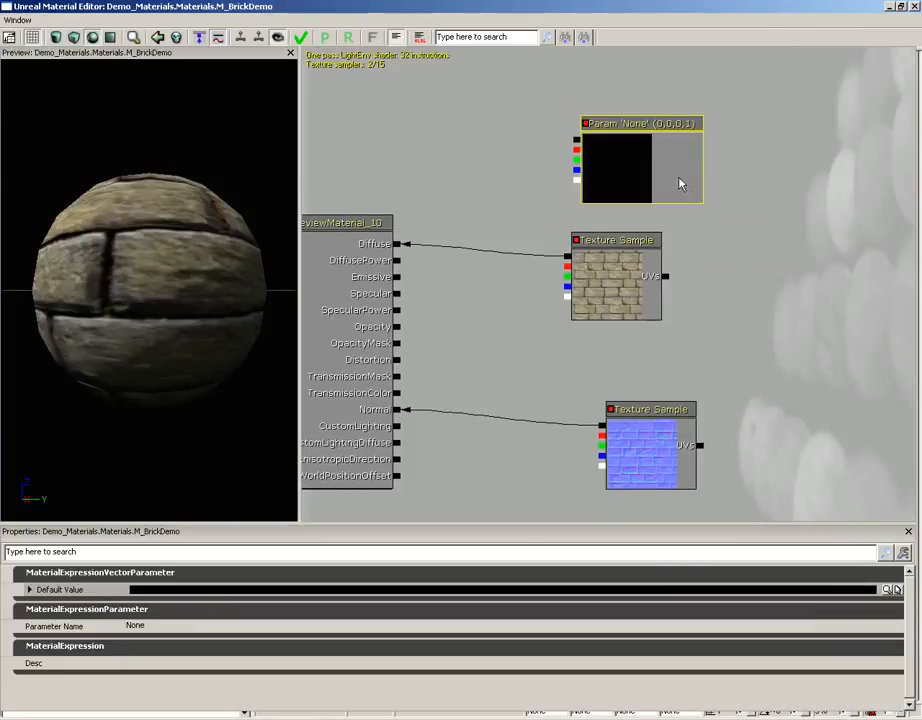
drag(643, 170, 636, 157)
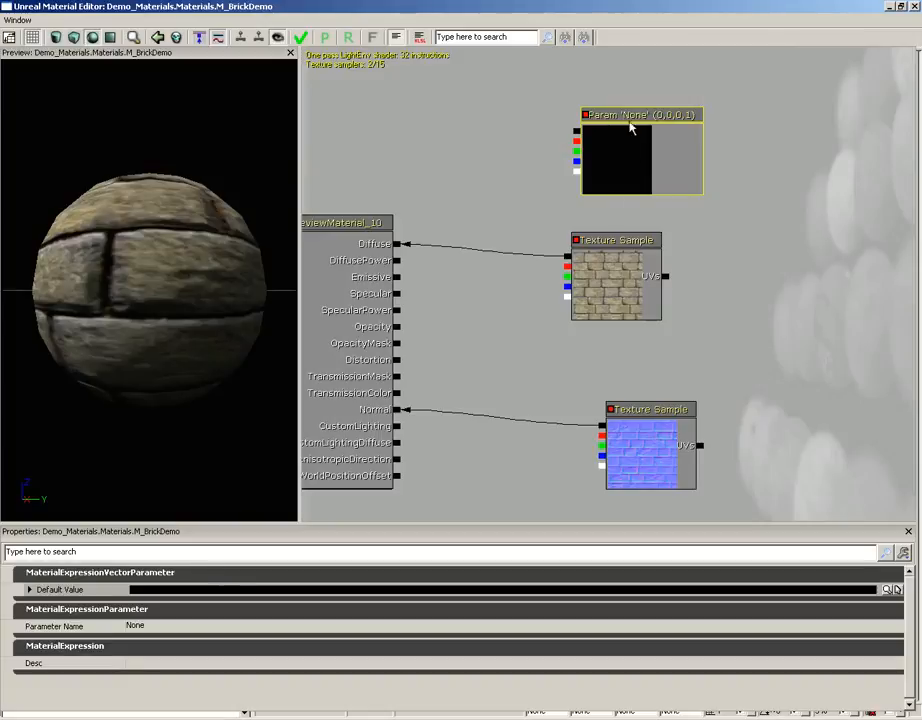
click(146, 626)
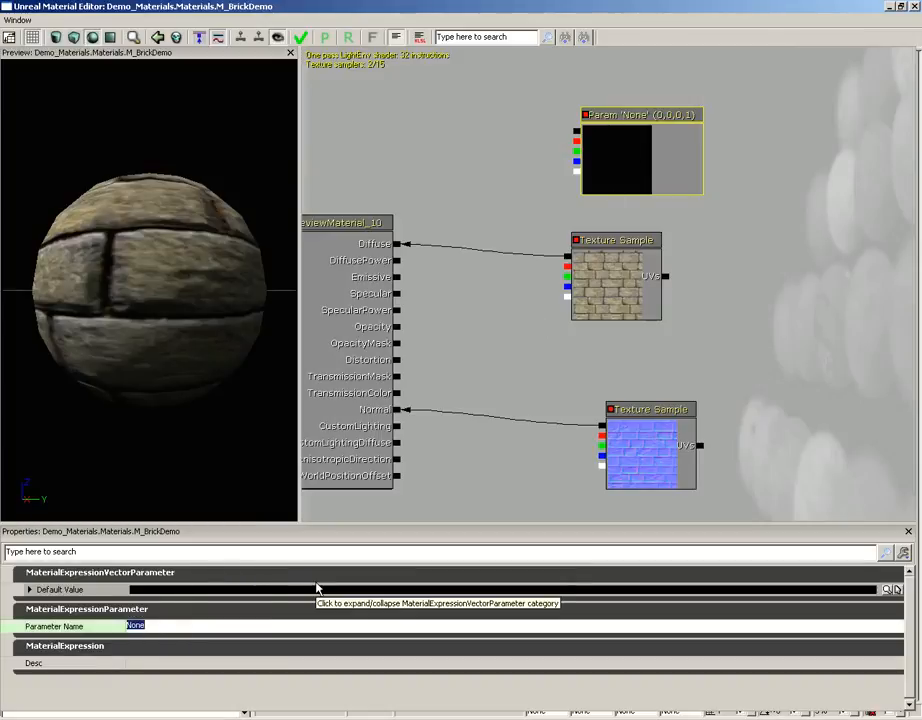
text(BrickColor)
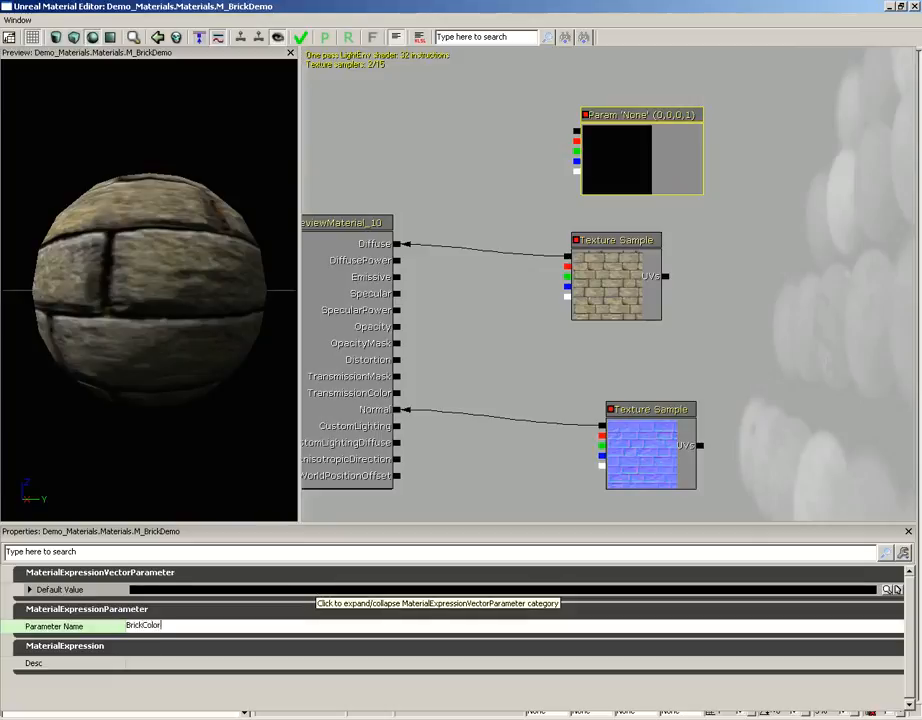
key(Return)
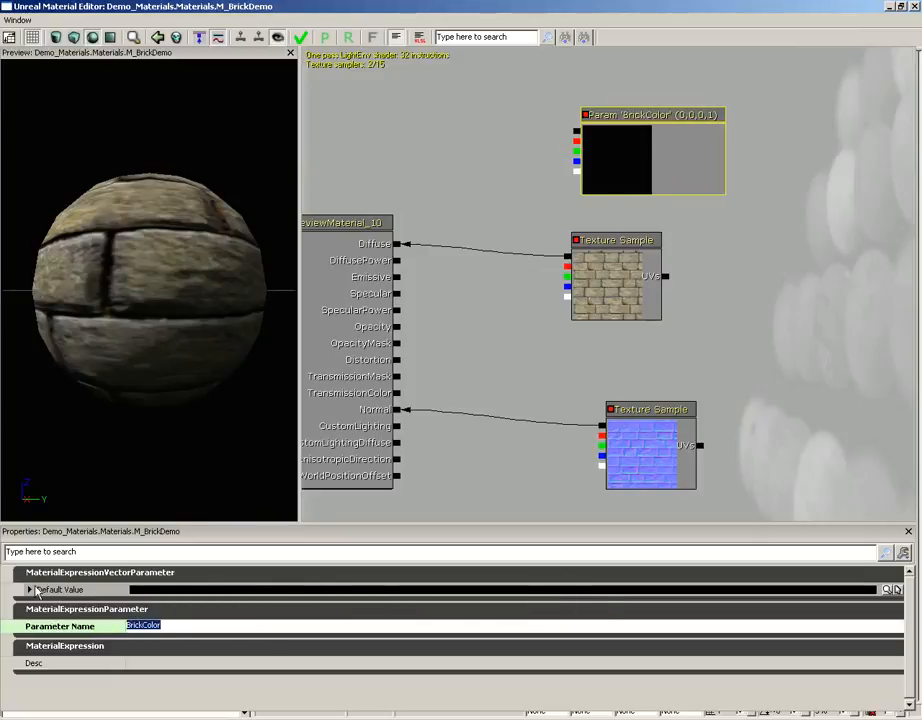
- Set BrickColor's default value to a dark red-brown (red 96, green 55, blue 55) and shift the brick color texture sample away from the material node
click(888, 590)
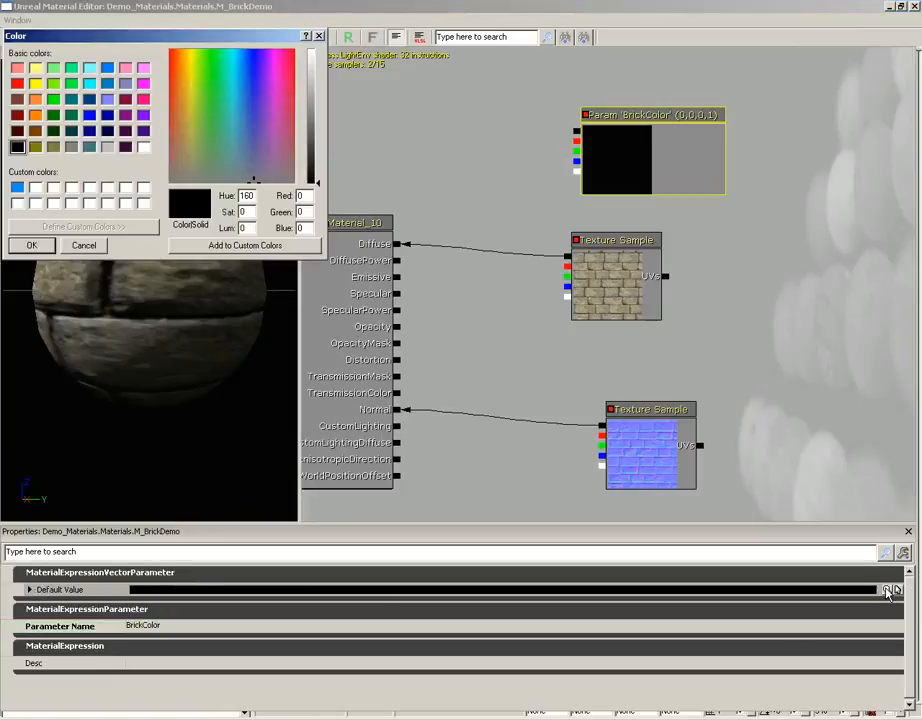
click(171, 127)
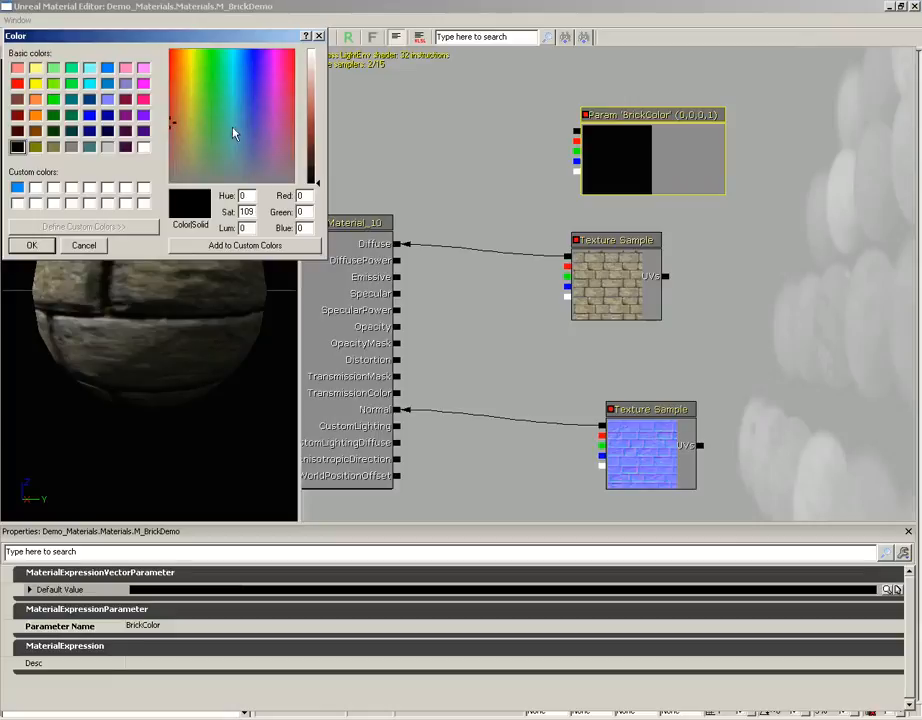
click(183, 145)
click(172, 147)
drag(317, 156, 318, 147)
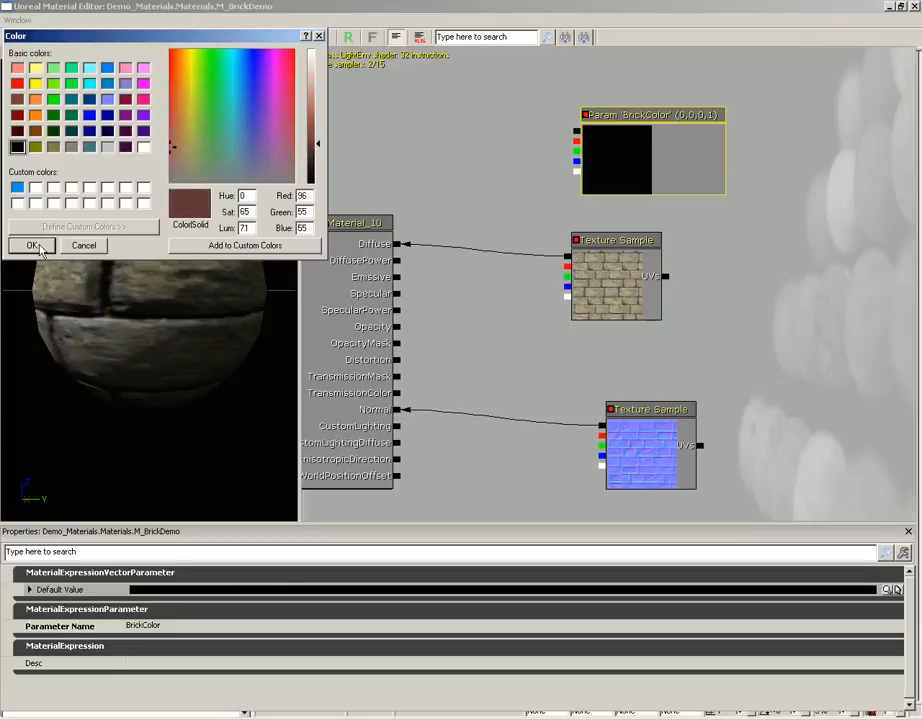
click(31, 245)
drag(657, 283, 695, 274)
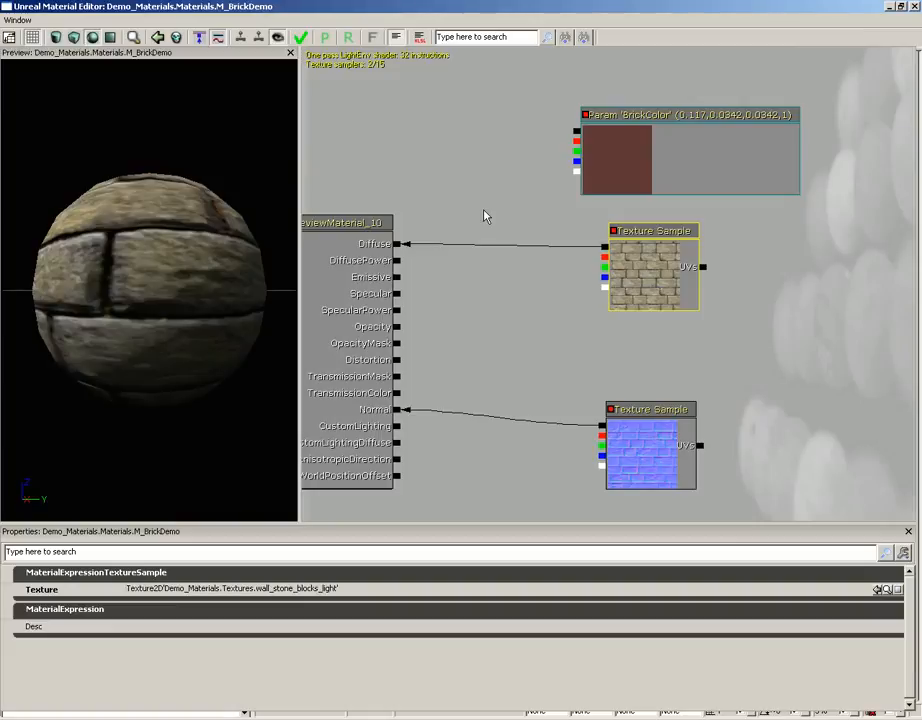
right_click(465, 211)
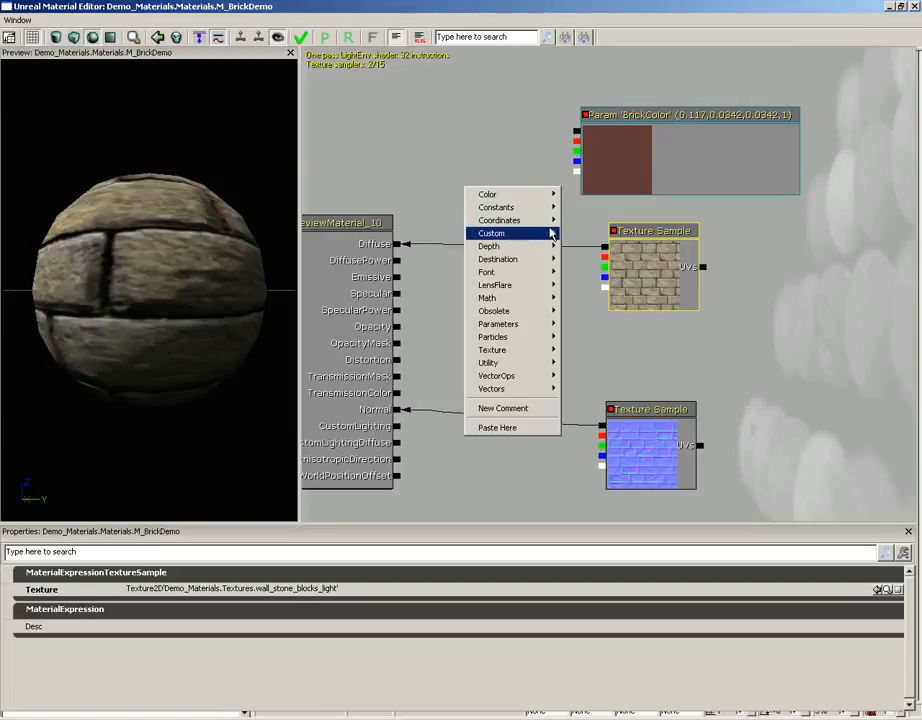
mouse_move(527, 298)
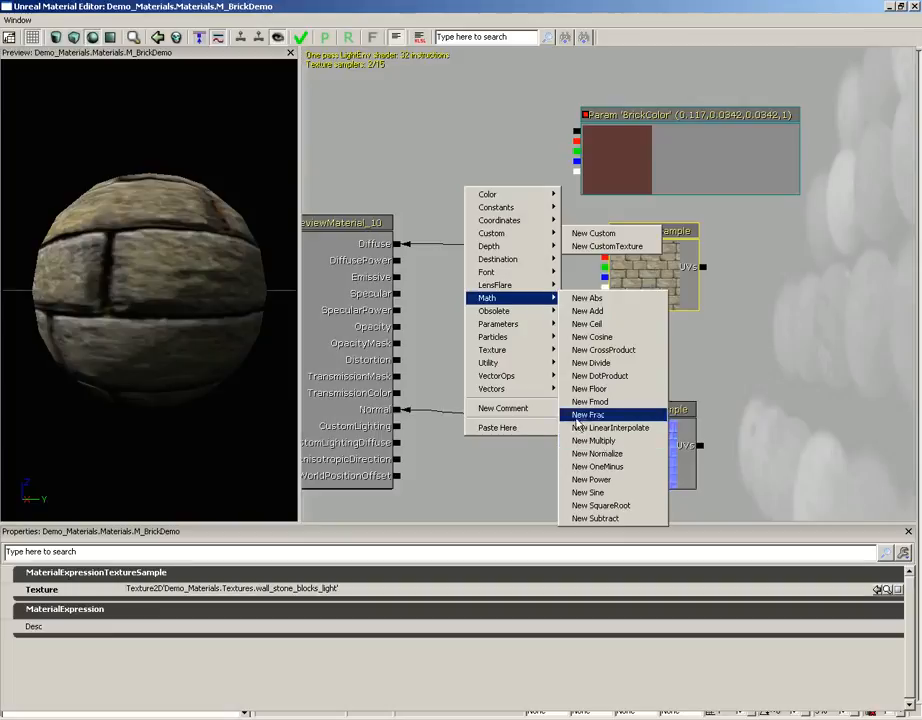
click(446, 173)
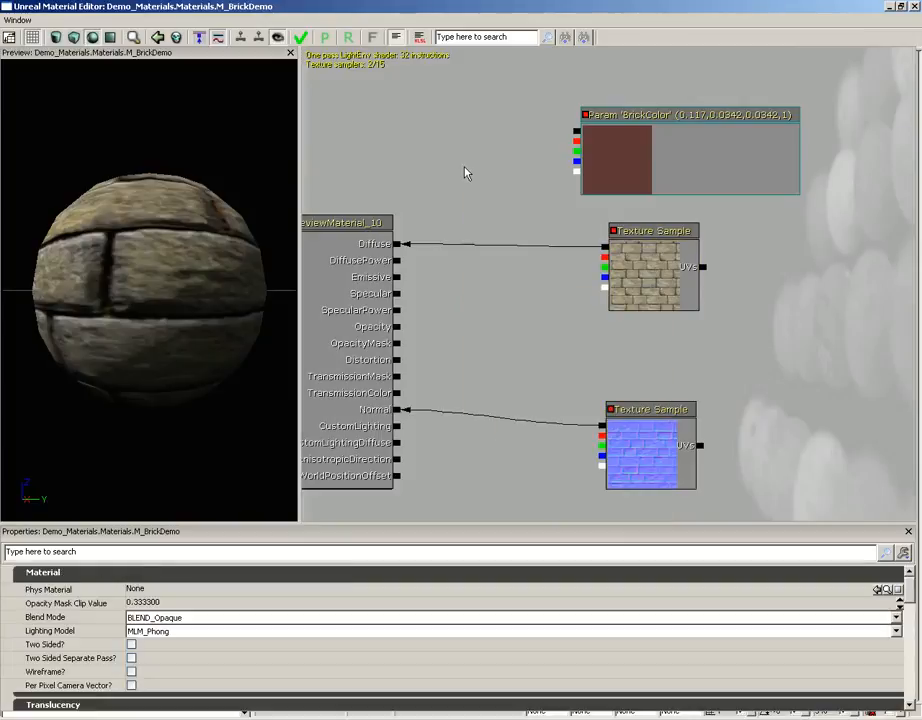
- Multiply BrickColor (A) by the brick color texture (B) with a new Multiply node and feed the product into Diffuse
click(475, 215)
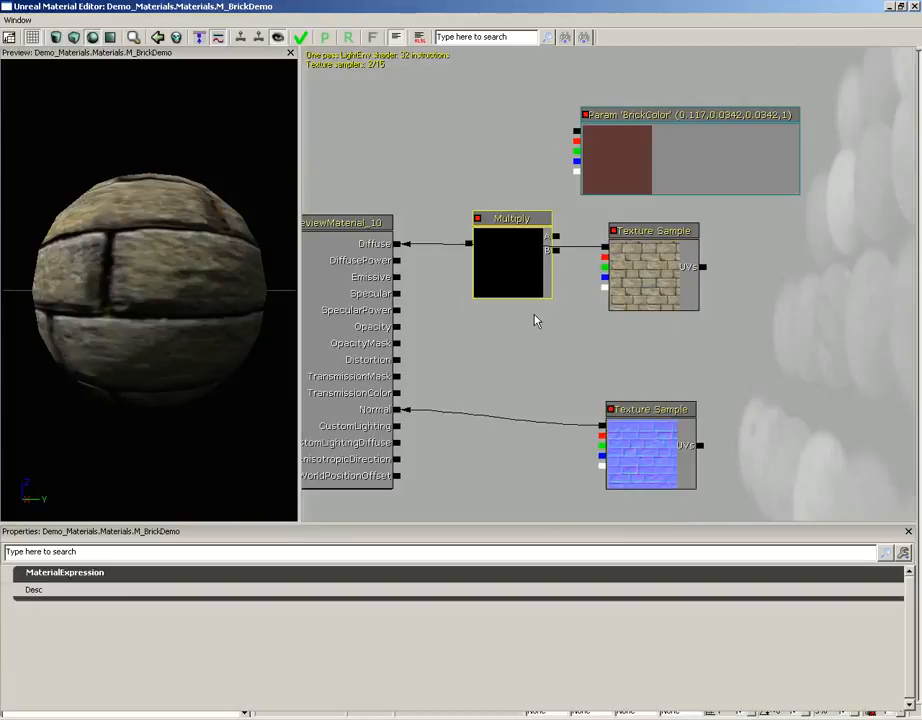
drag(519, 242, 576, 131)
click(540, 200)
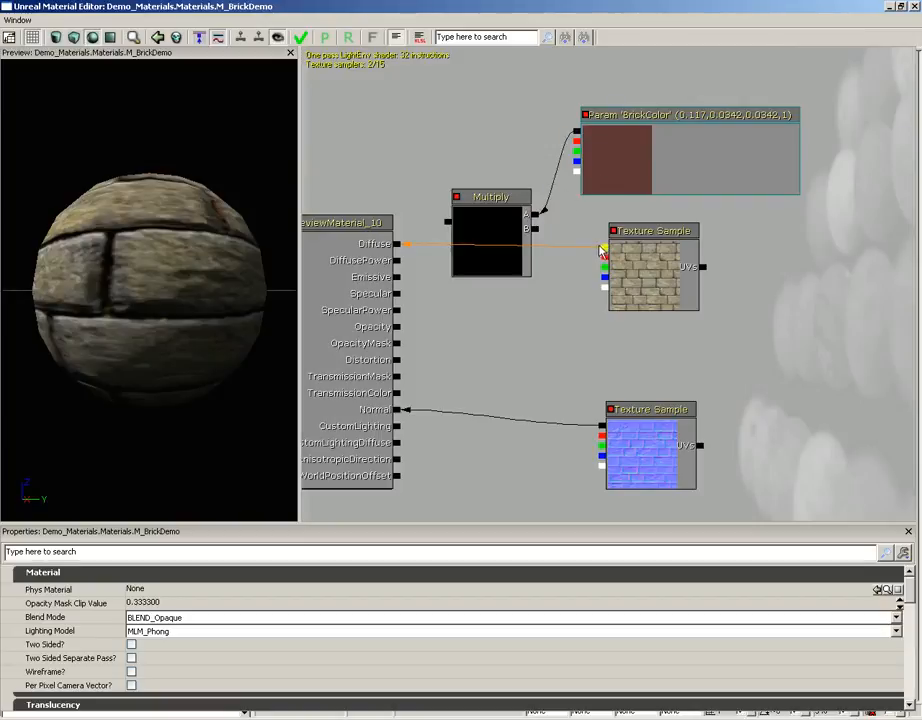
drag(604, 246, 535, 229)
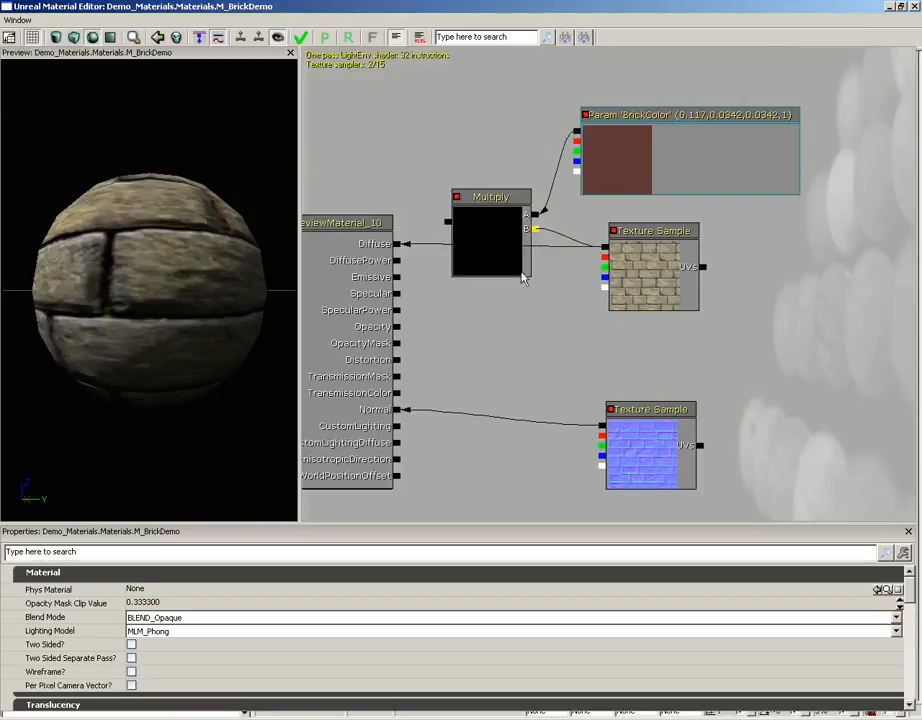
drag(447, 222, 400, 243)
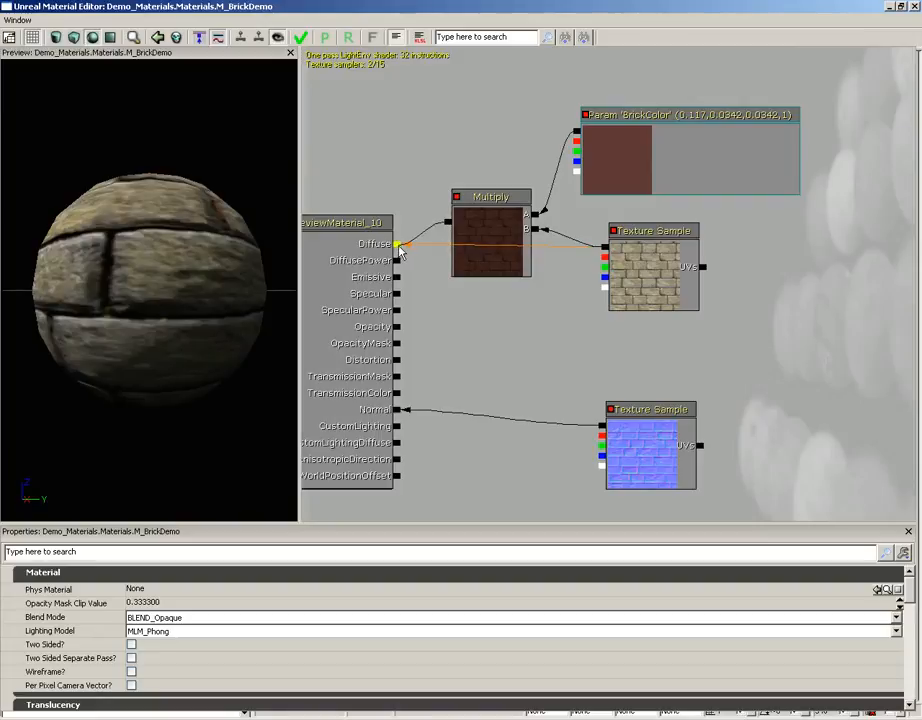
mouse_move(170, 265)
mouse_down()
mouse_move(214, 297)
mouse_move(33, 298)
mouse_move(41, 247)
mouse_move(106, 213)
mouse_move(163, 269)
mouse_up()
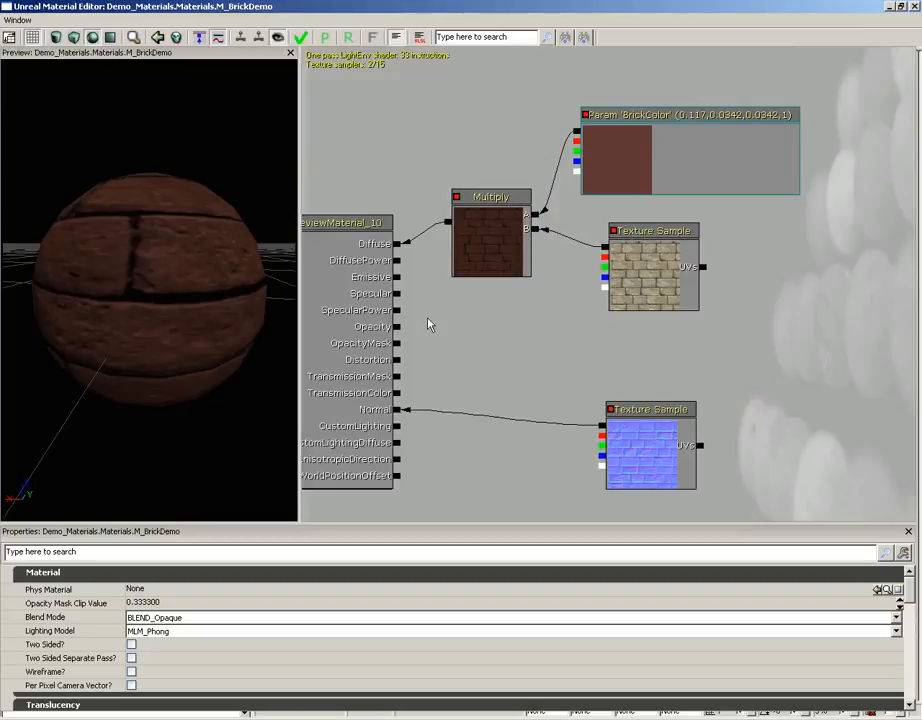
- Move the BrickColor, Multiply and brick color texture nodes together up and away from the material node to free space
click(626, 162)
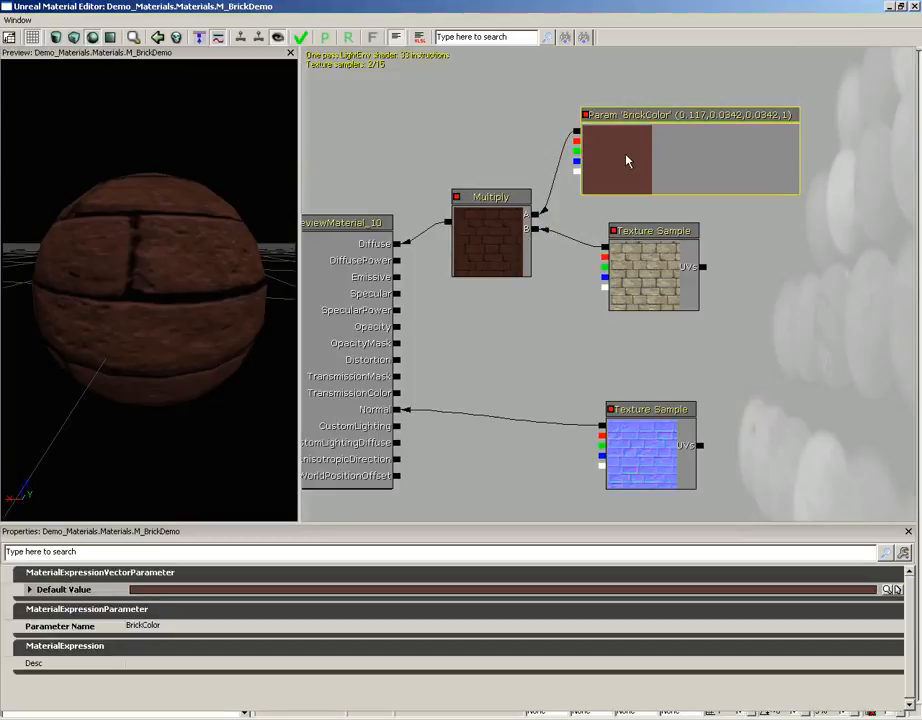
ctrl+click(482, 222)
ctrl+click(633, 260)
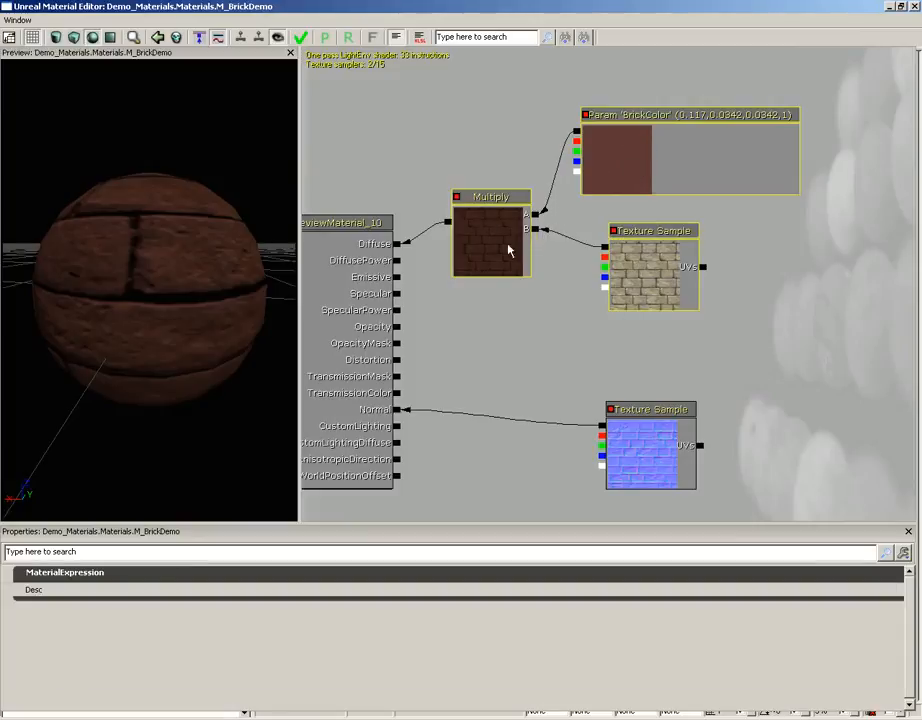
ctrl+drag(500, 243, 643, 182)
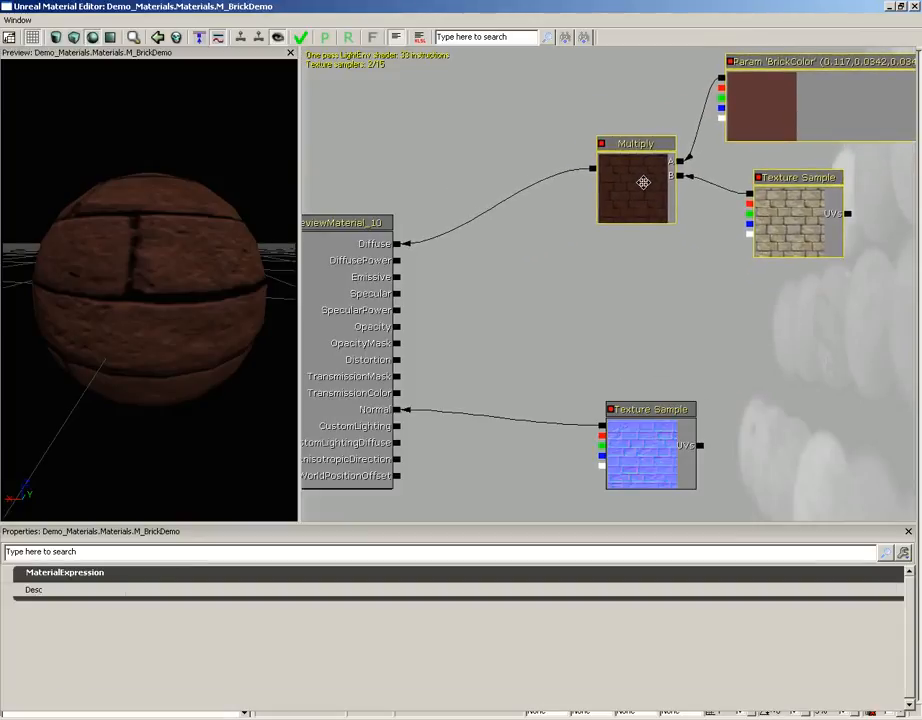
click(506, 240)
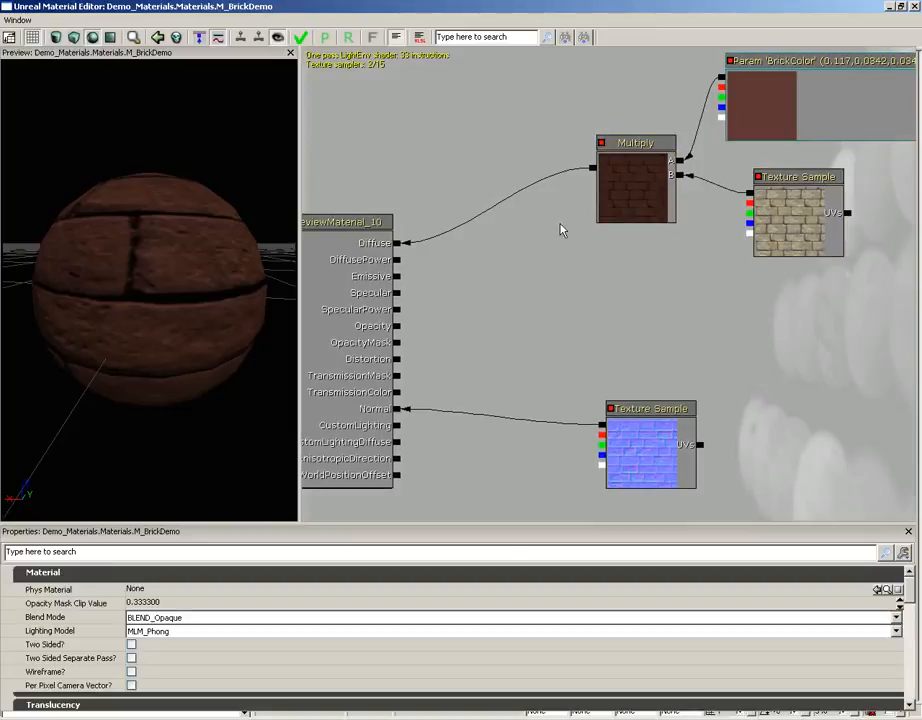
- Add a Lerp node in the free space, with the Multiply output as A and the brick texture's color output as B
click(504, 249)
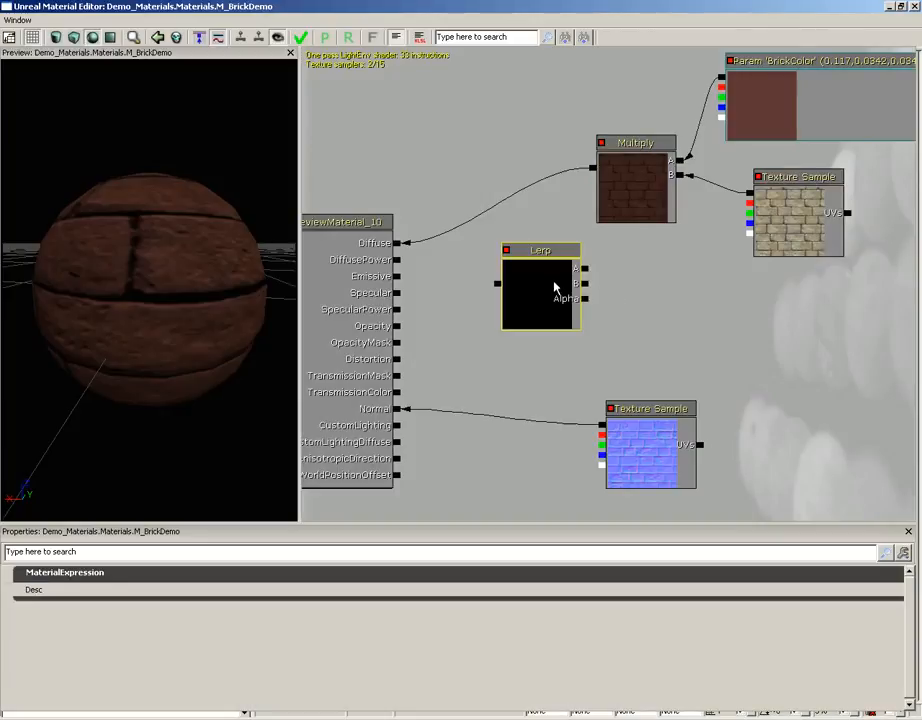
drag(556, 288, 525, 275)
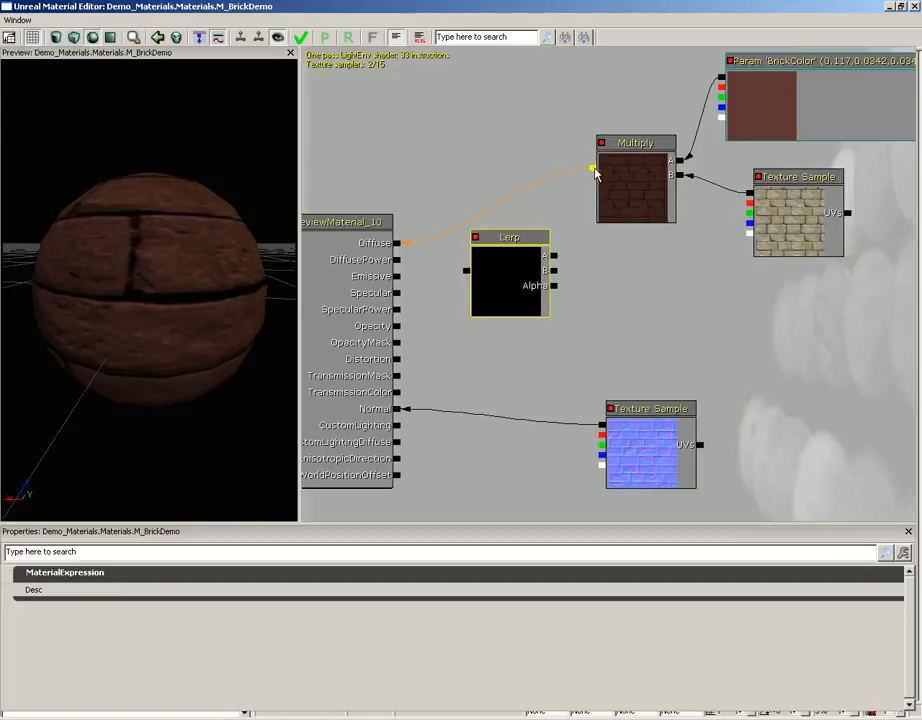
drag(592, 168, 552, 257)
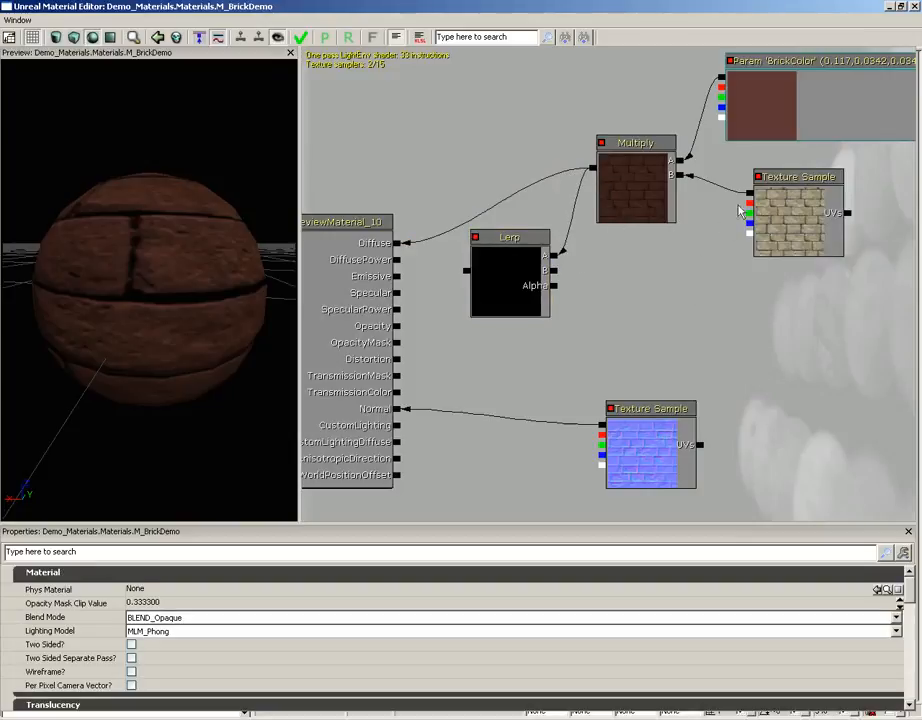
drag(750, 198, 552, 269)
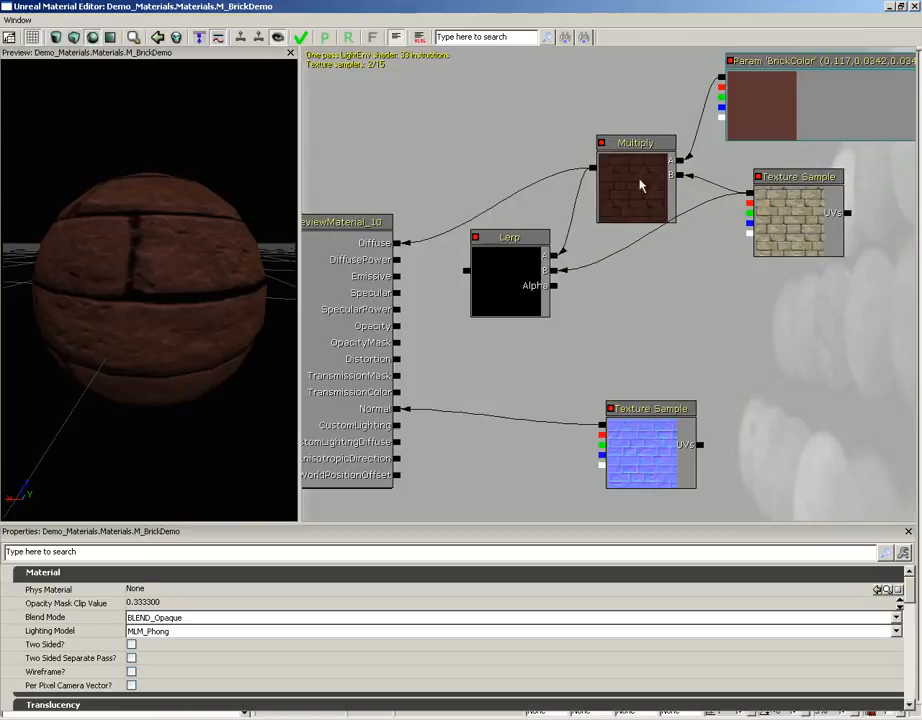
- Connect the brick color texture's alpha channel directly to Diffuse to inspect the mask on the preview sphere
mouse_move(206, 288)
mouse_down()
mouse_move(78, 281)
mouse_move(222, 298)
mouse_up()
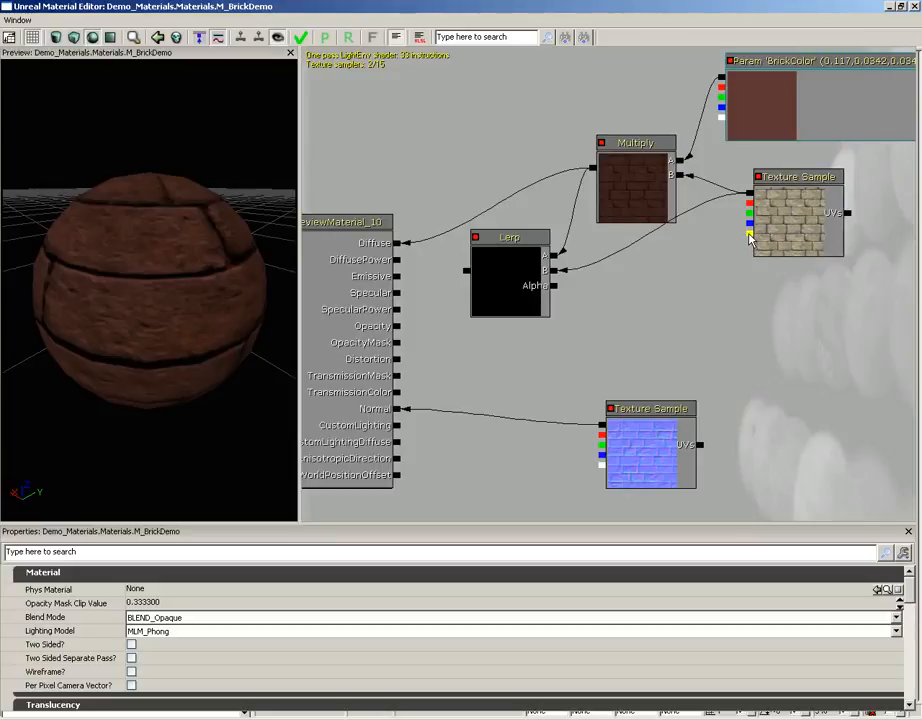
drag(749, 236, 555, 270)
drag(585, 296, 398, 243)
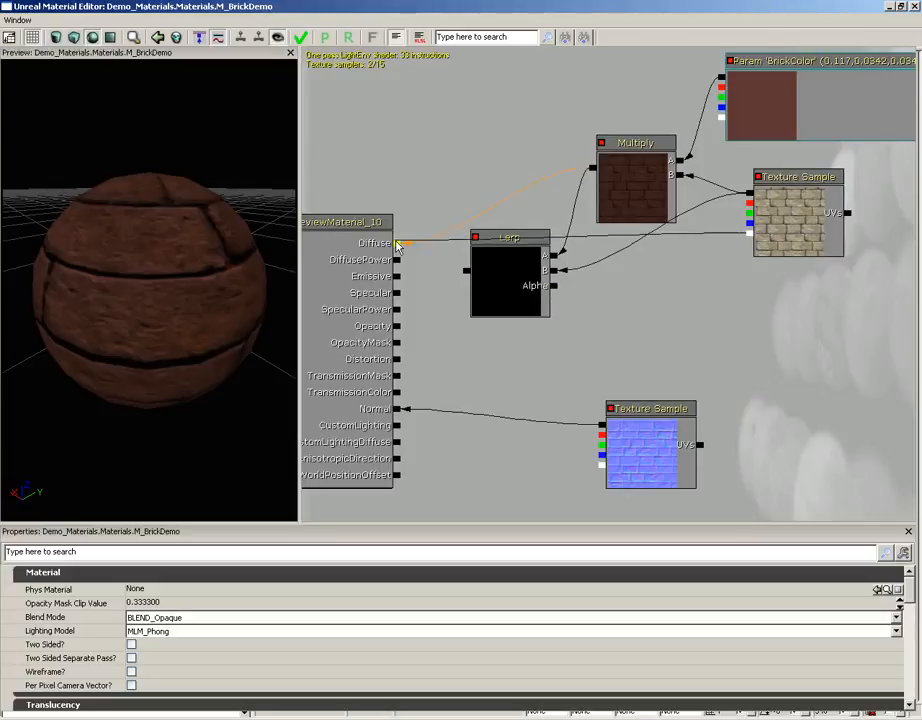
drag(154, 263, 152, 212)
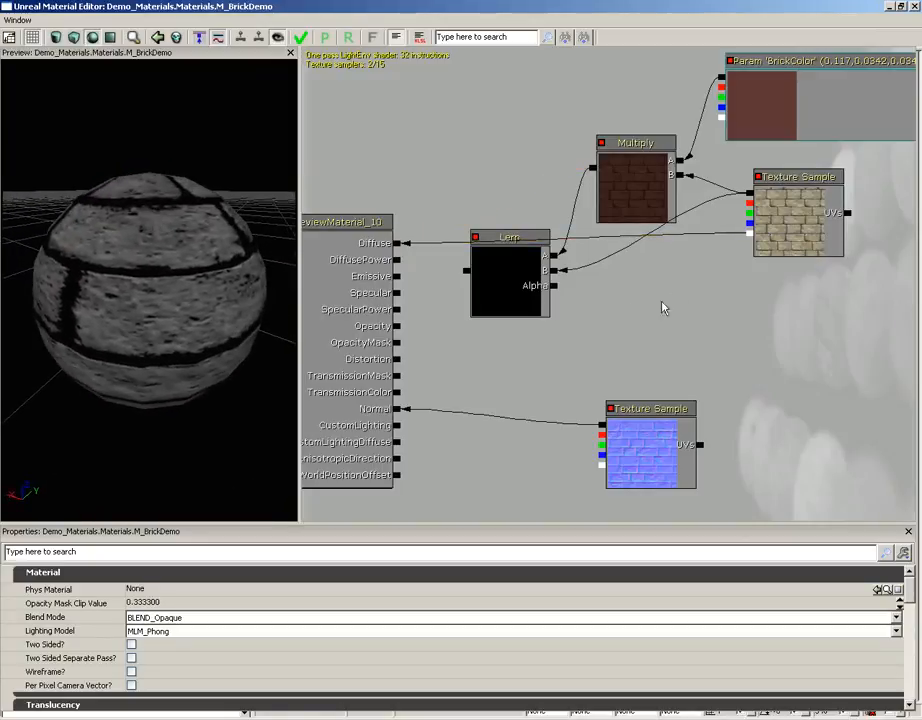
- Drive the Lerp's Alpha input with the brick texture's alpha channel and connect the Lerp output to Diffuse
drag(748, 233, 553, 287)
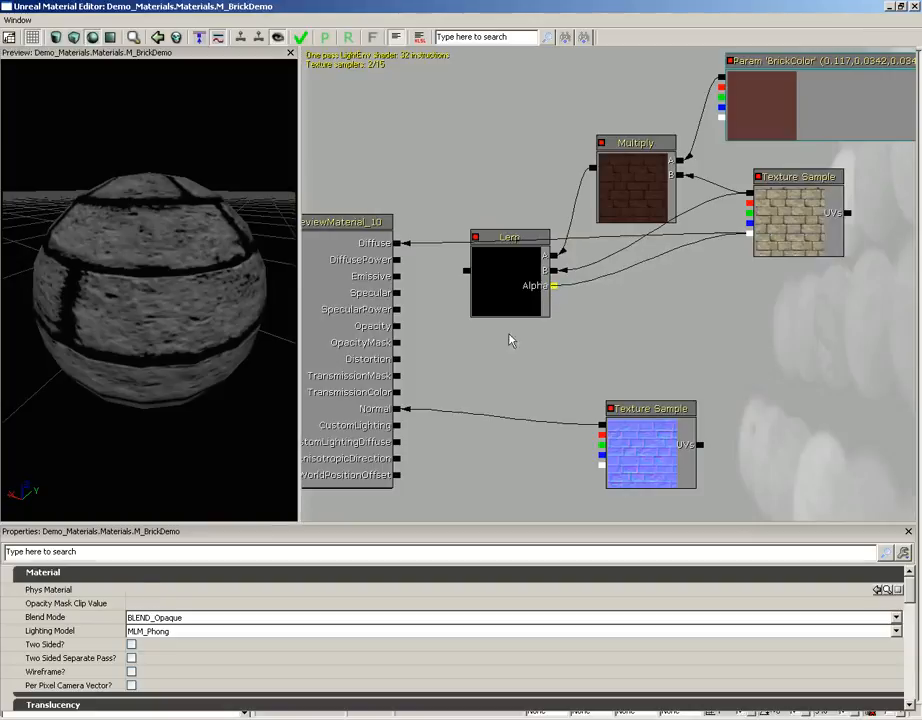
drag(466, 270, 399, 243)
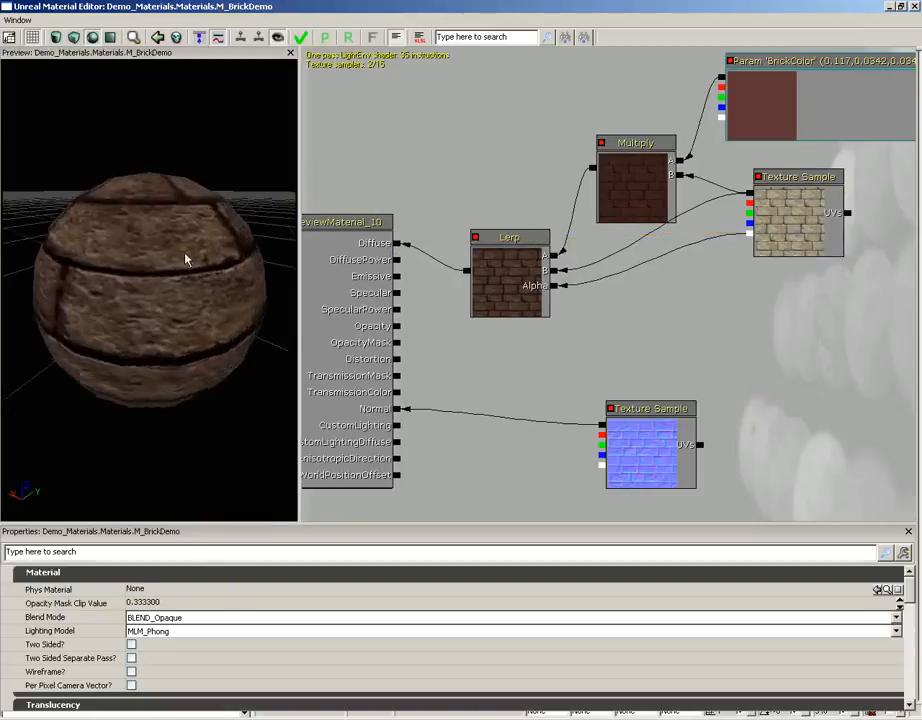
- Try a dark blue default value for BrickColor, about red 9, green 46, blue 142, and inspect the tint on the preview sphere
drag(185, 259, 2, 200)
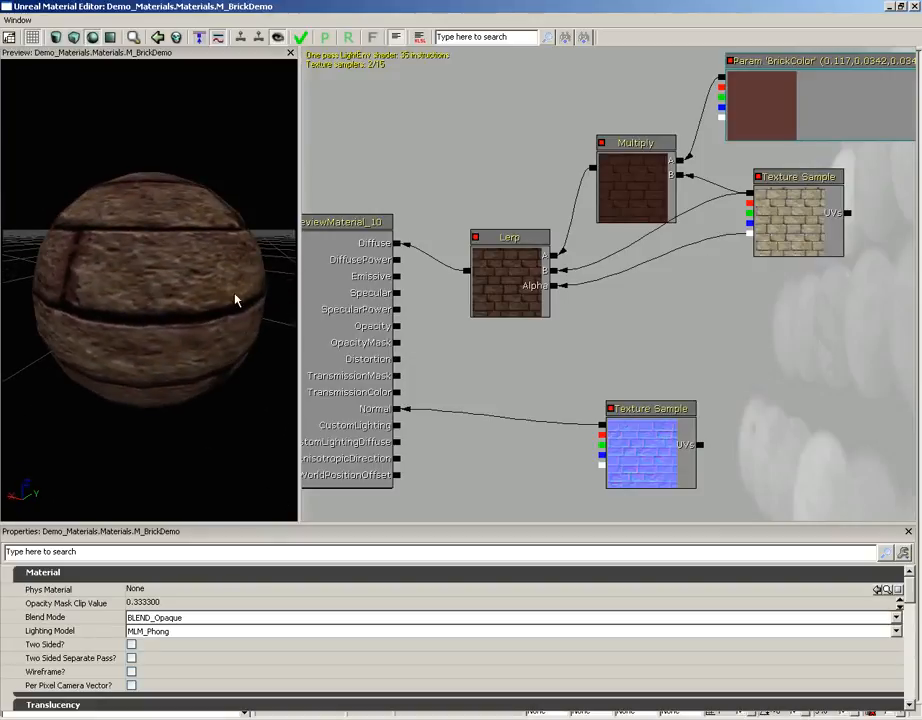
click(760, 110)
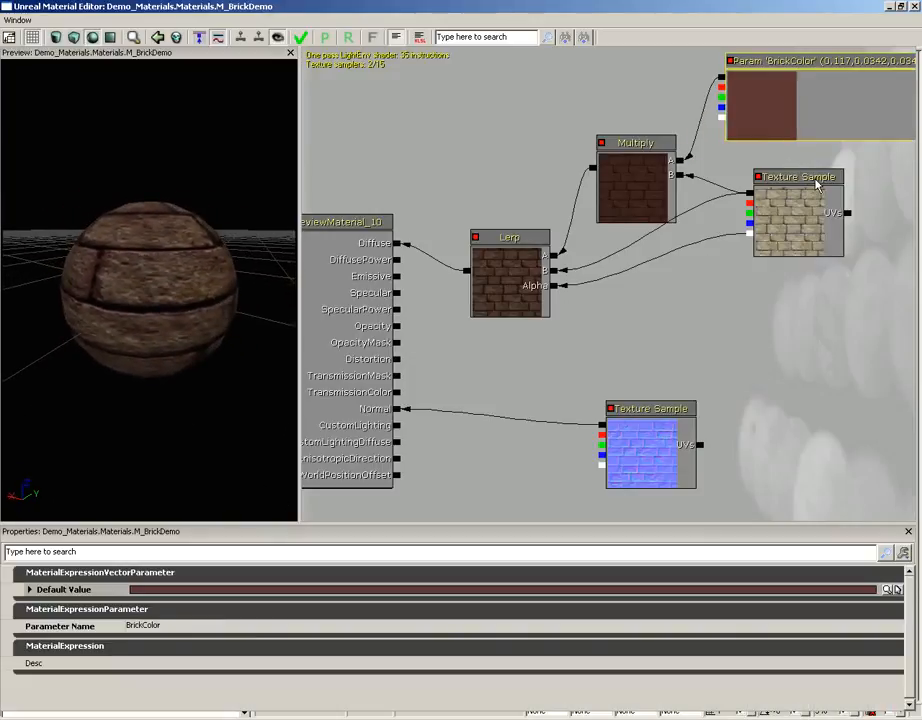
click(889, 589)
click(250, 71)
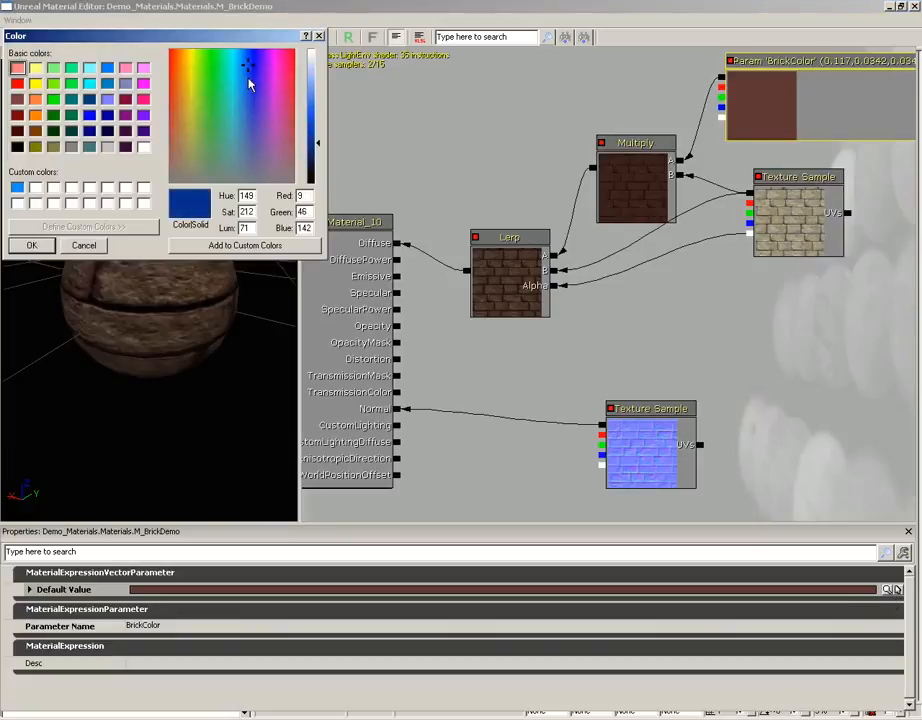
click(31, 245)
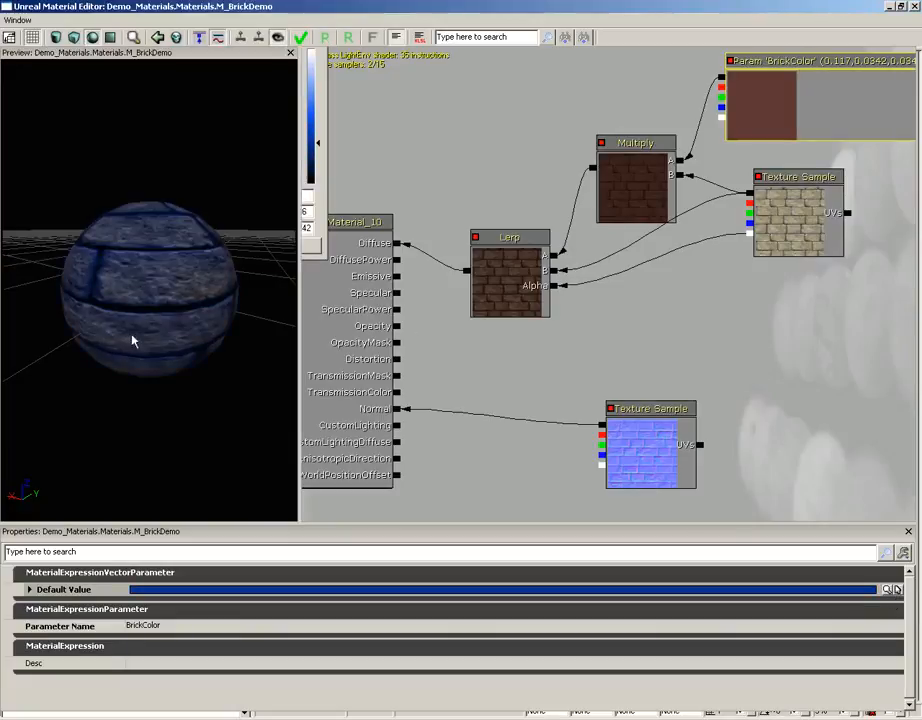
drag(168, 265, 129, 190)
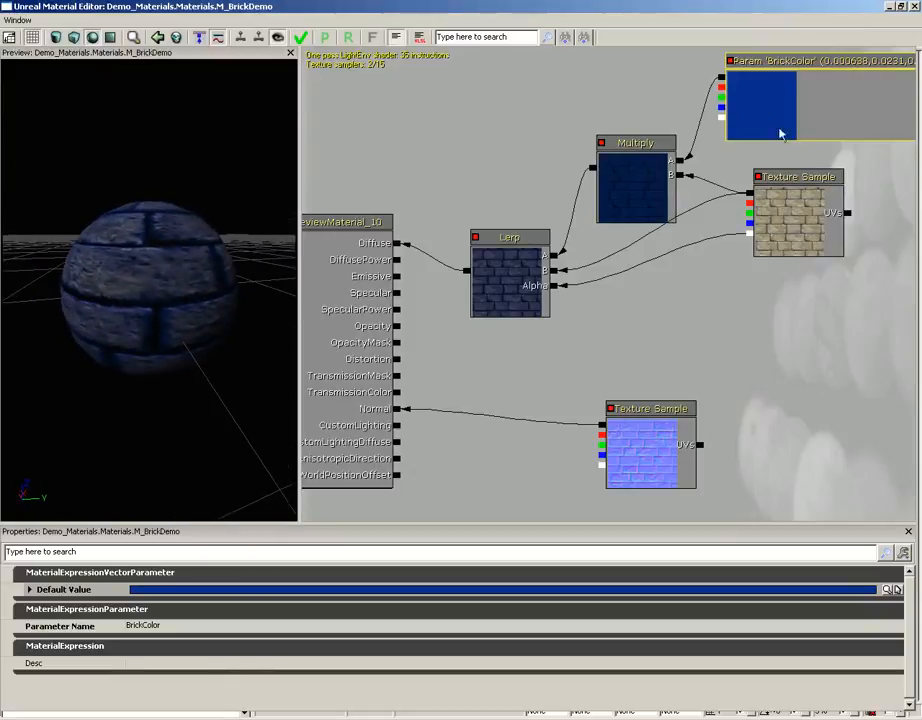
- Set BrickColor's default value to a dark reddish brown with red 83, green 45 and blue 45
click(889, 590)
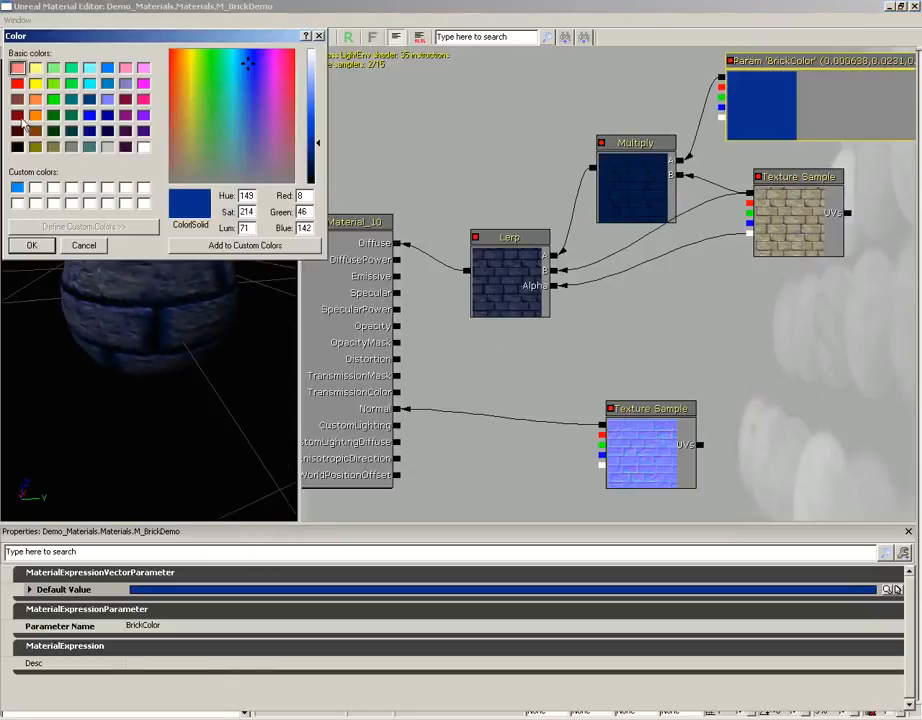
click(17, 115)
click(172, 150)
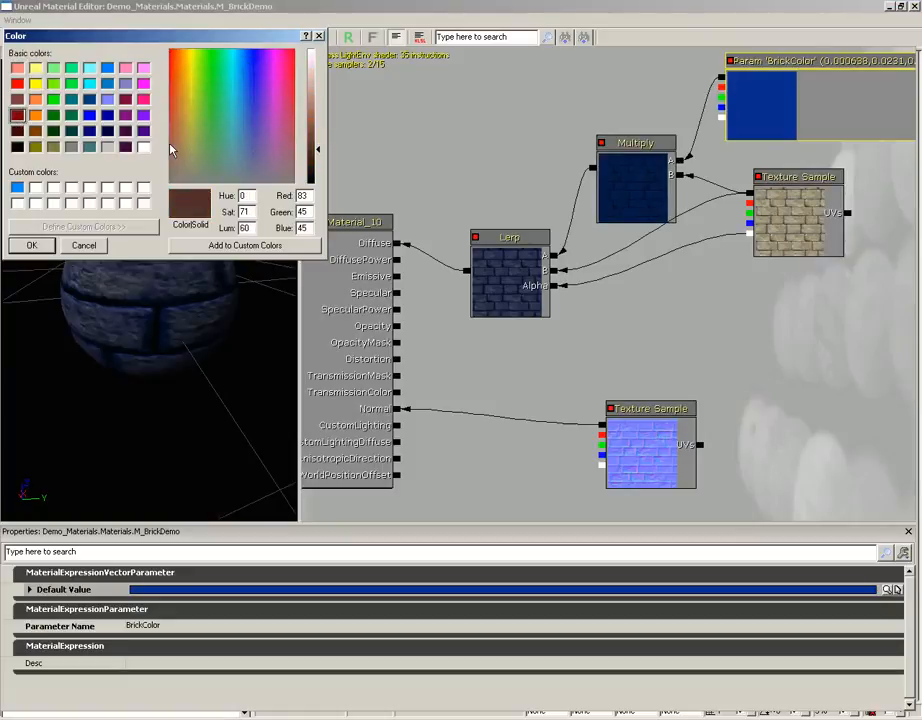
click(33, 245)
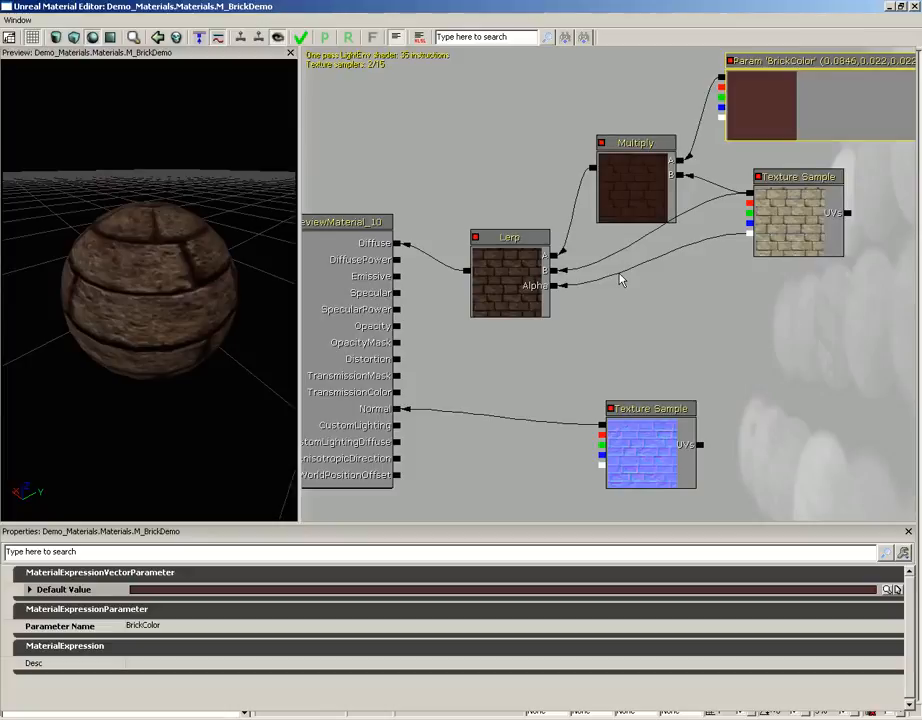
- Group the Lerp, Multiply, BrickColor and brick color texture nodes in a new comment named Diffuse
drag(748, 305, 710, 343)
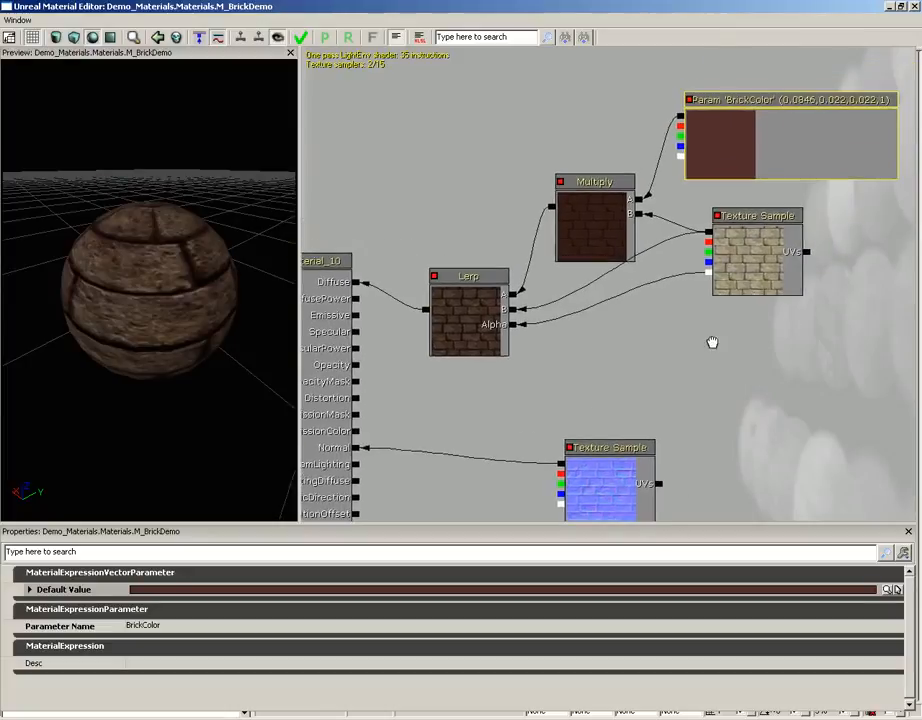
scroll(708, 319, down, 1)
click(710, 321)
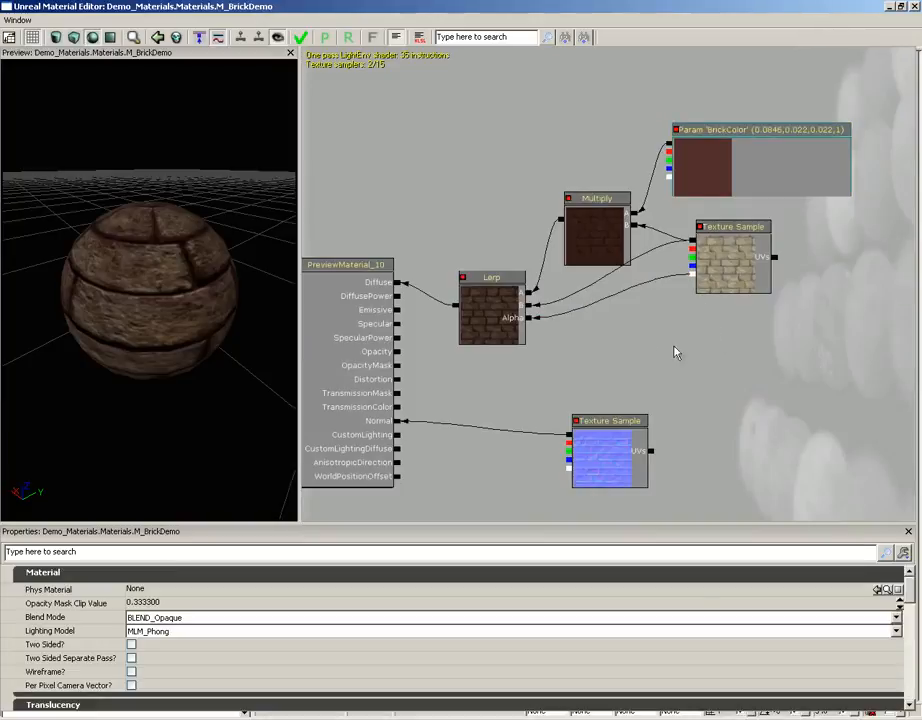
scroll(669, 313, down, 1)
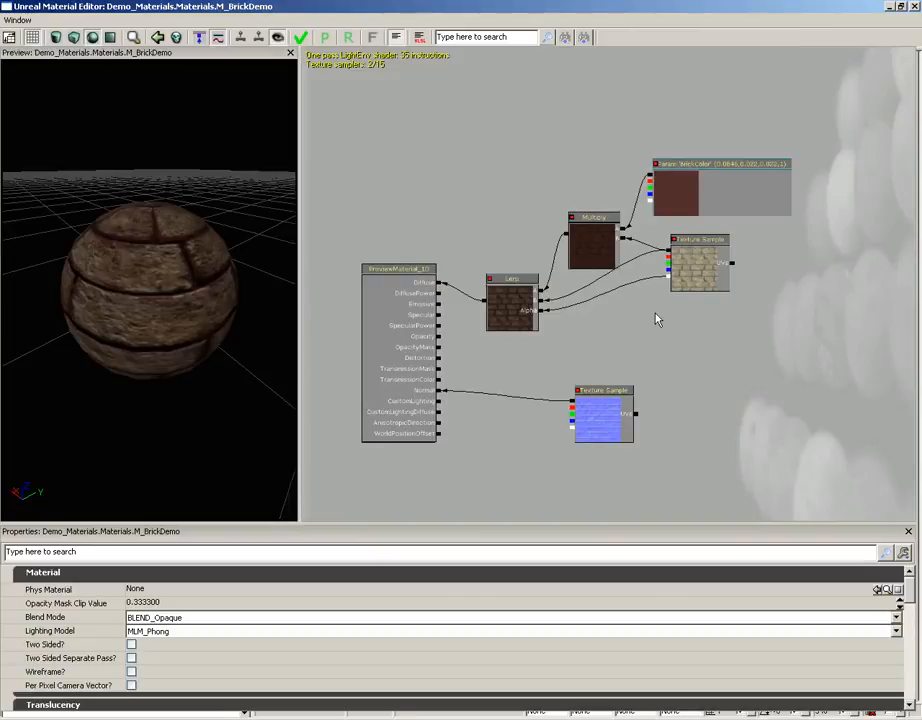
scroll(603, 243, down, 3)
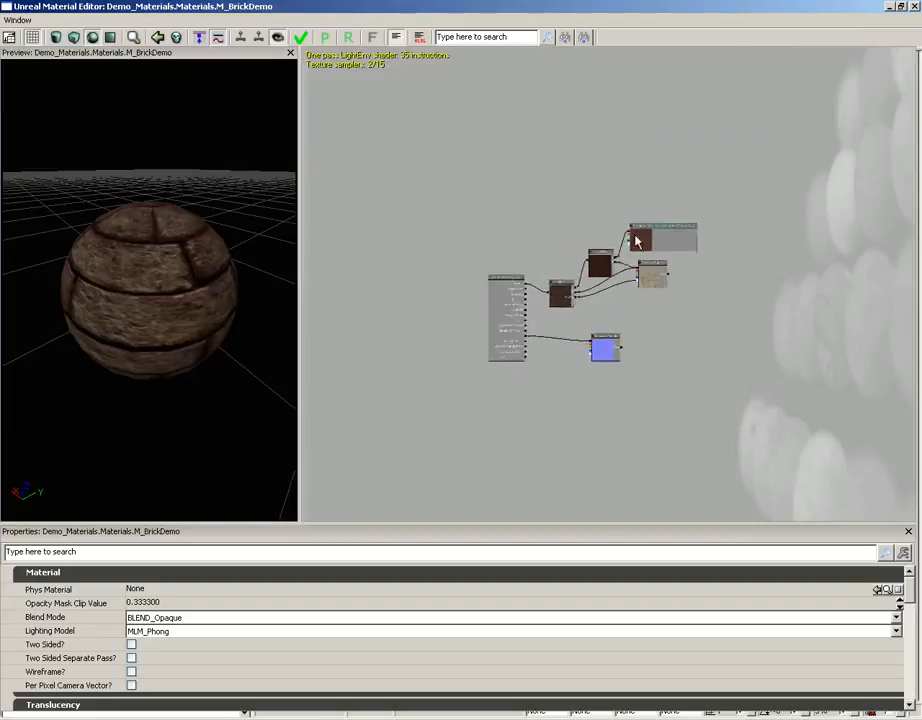
scroll(612, 300, up, 5)
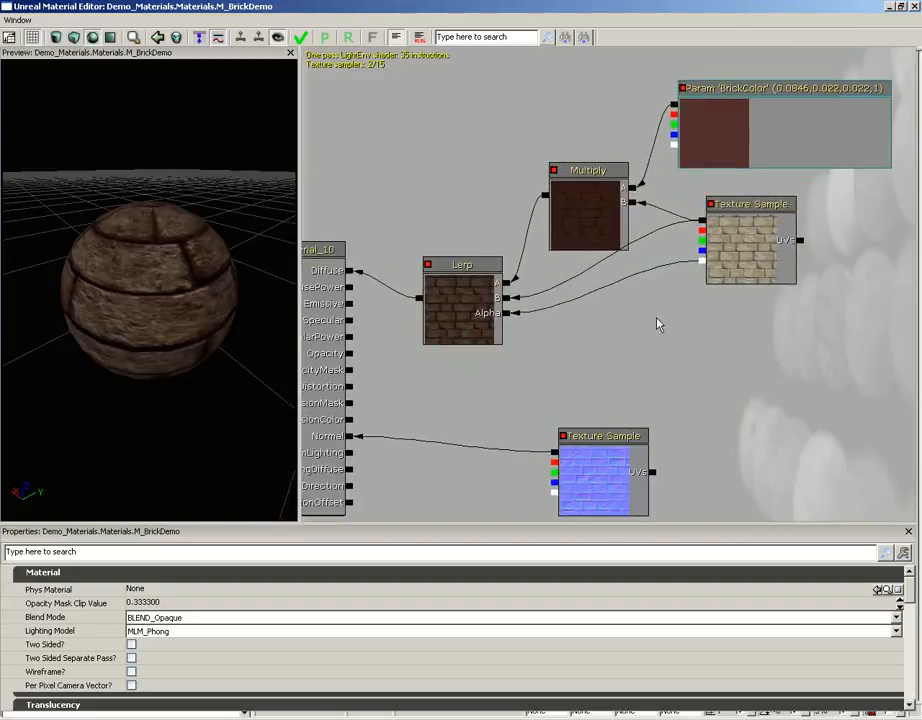
drag(809, 313, 738, 347)
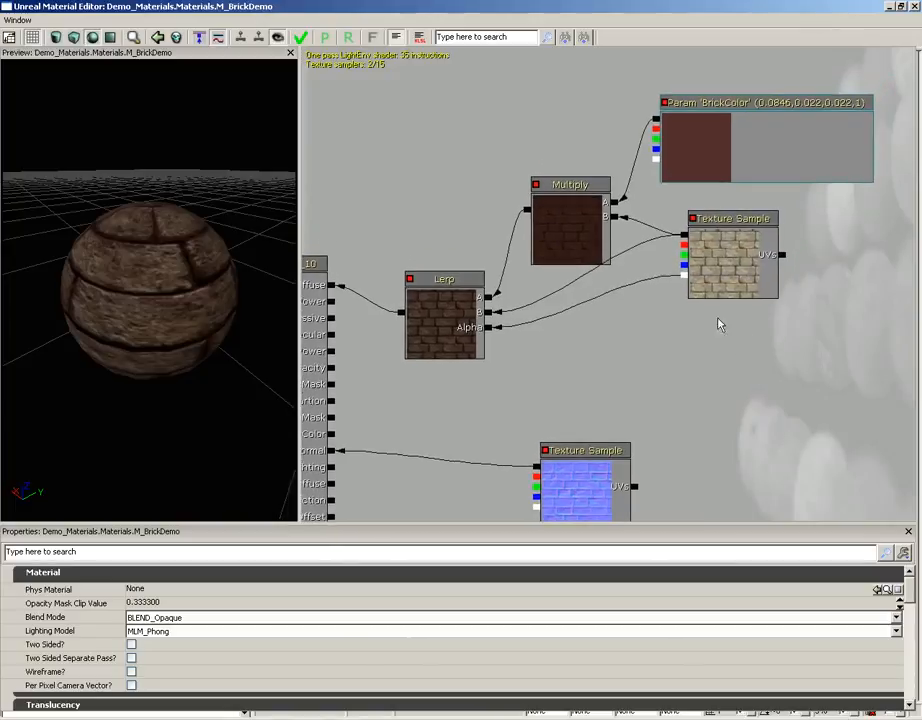
ctrl+alt+drag(382, 90, 887, 380)
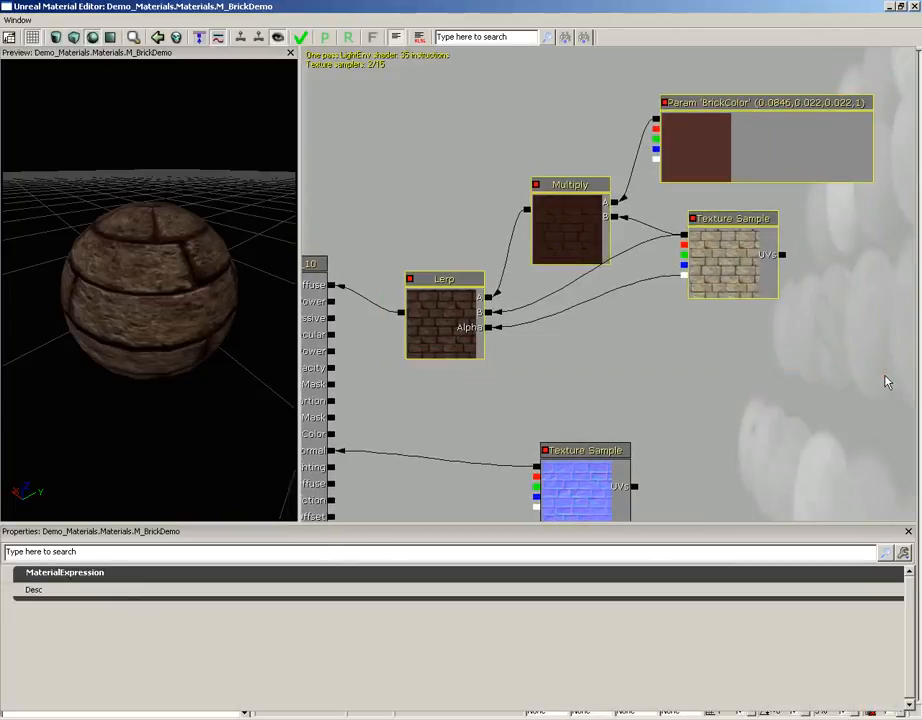
right_click(476, 148)
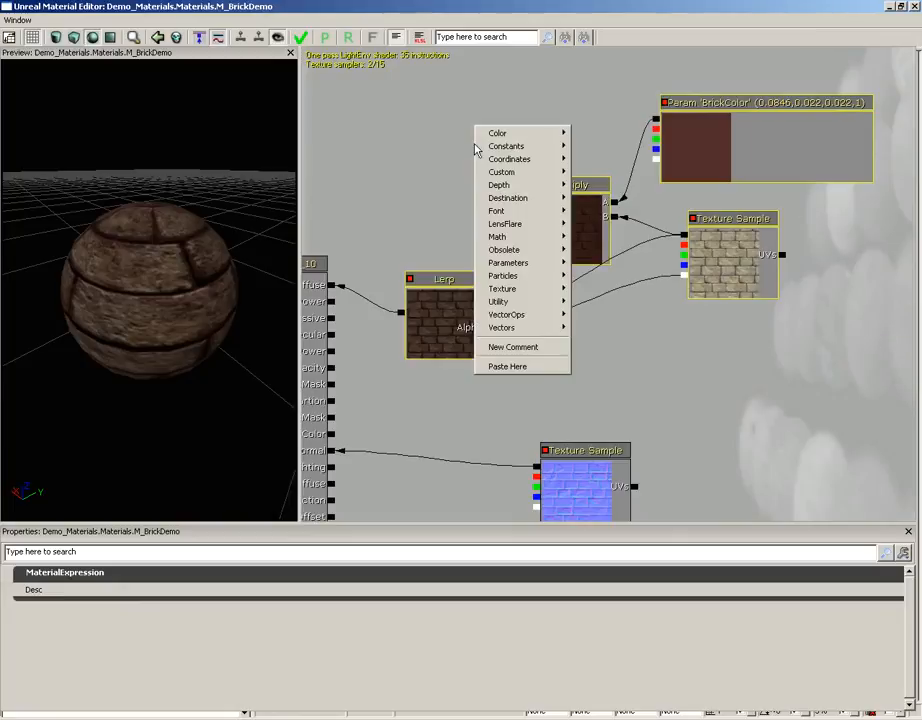
click(551, 349)
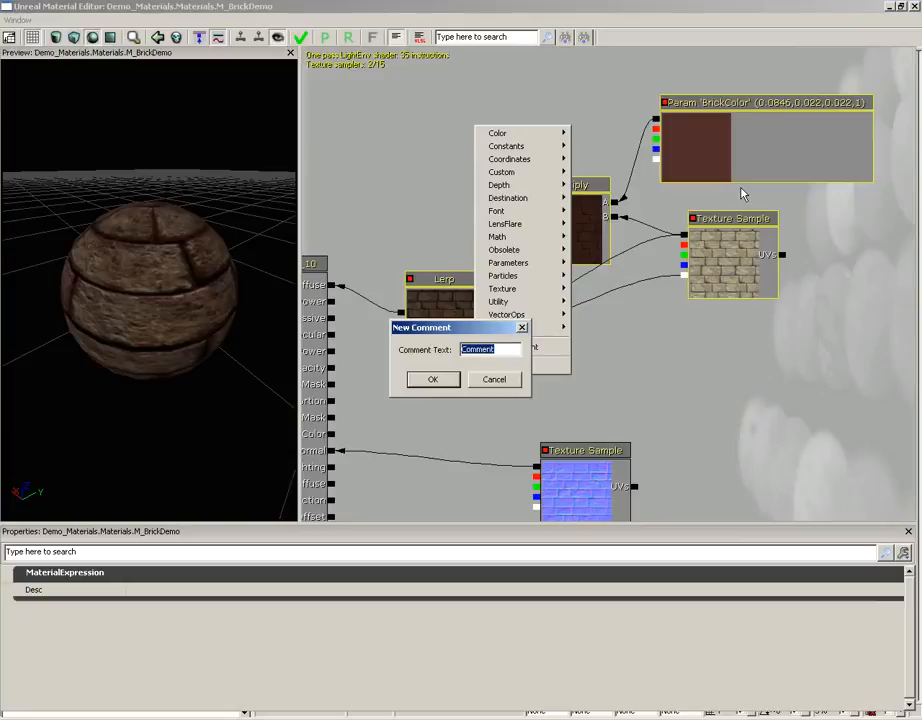
text(Diffuse)
key(Return)
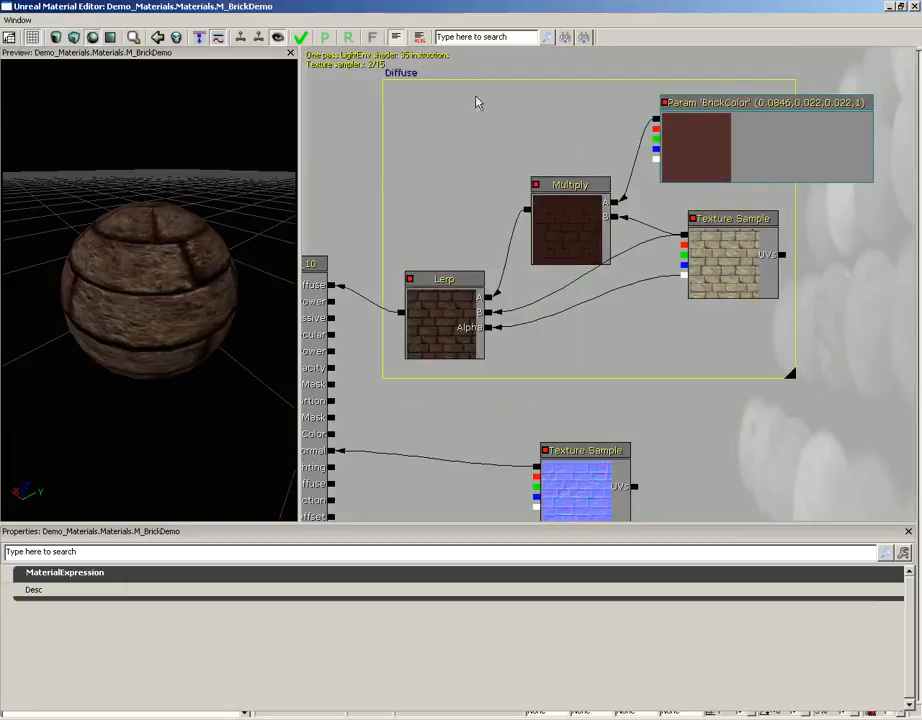
- Widen the Diffuse comment box so that it fully encloses the BrickColor parameter node
drag(477, 103, 436, 173)
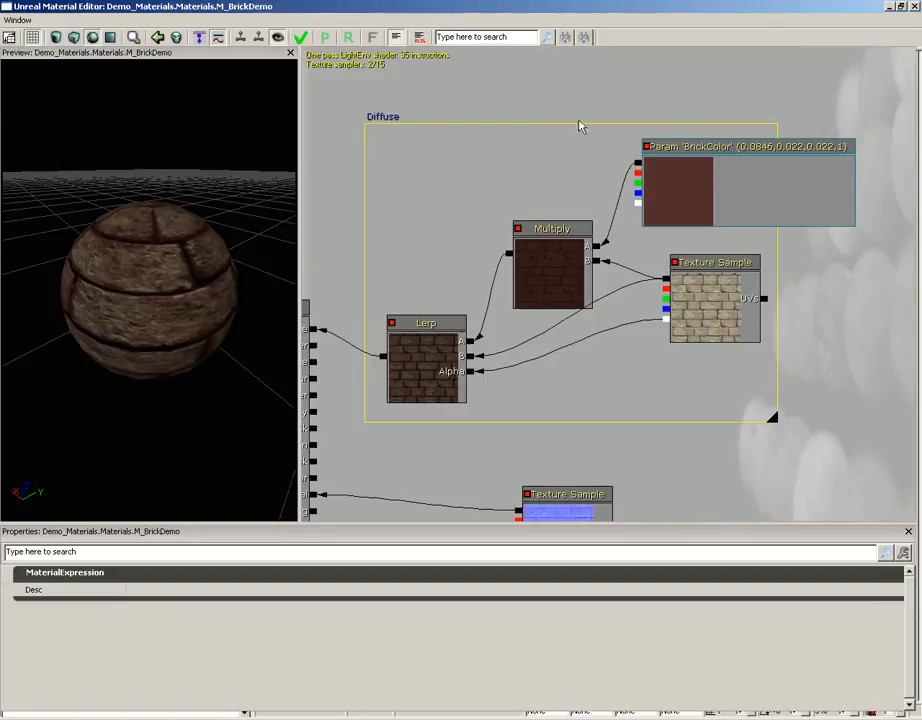
drag(844, 353, 796, 333)
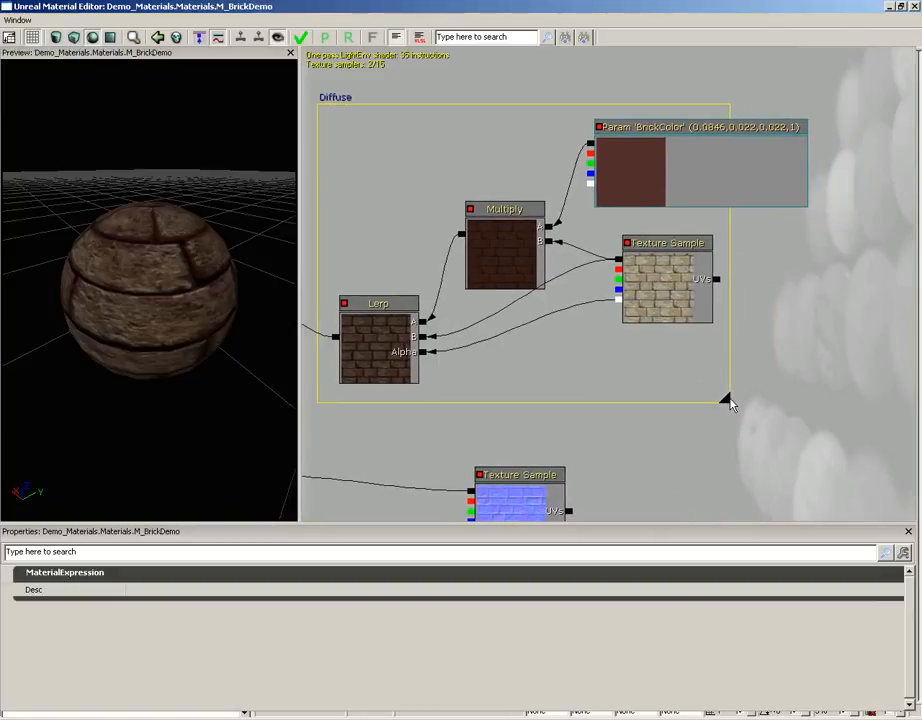
drag(727, 403, 834, 411)
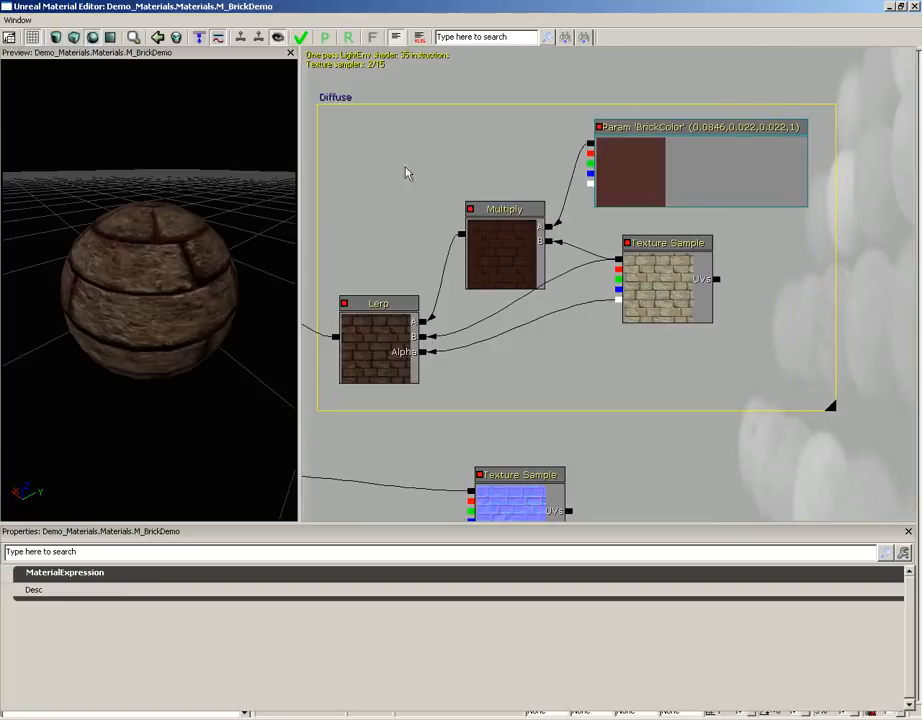
drag(585, 355, 615, 360)
- Move the whole Diffuse comment group with its nodes up and away from the material node
click(564, 263)
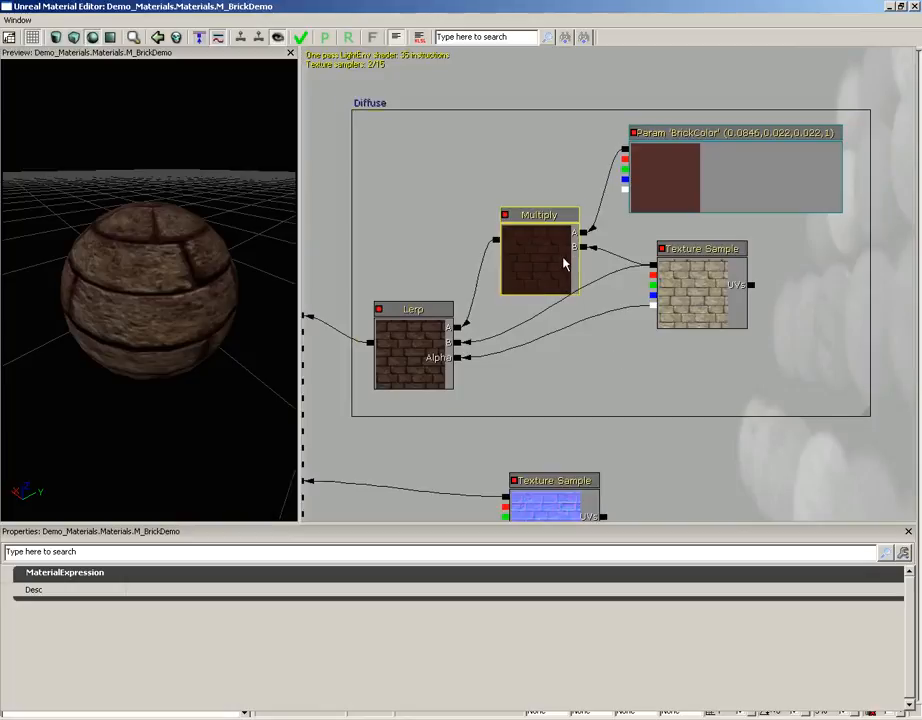
click(370, 104)
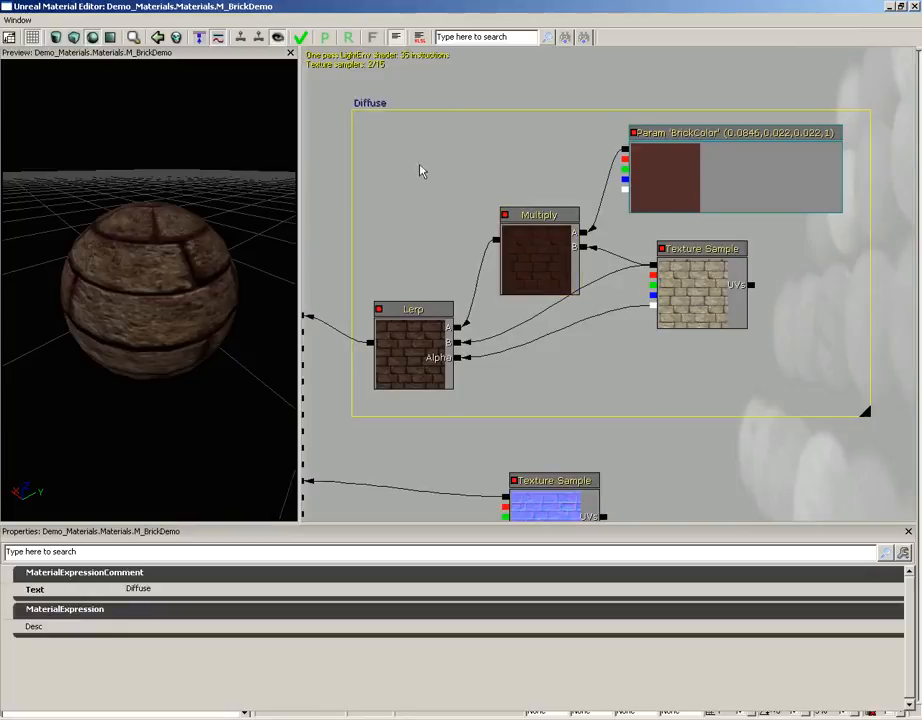
scroll(418, 146, down, 2)
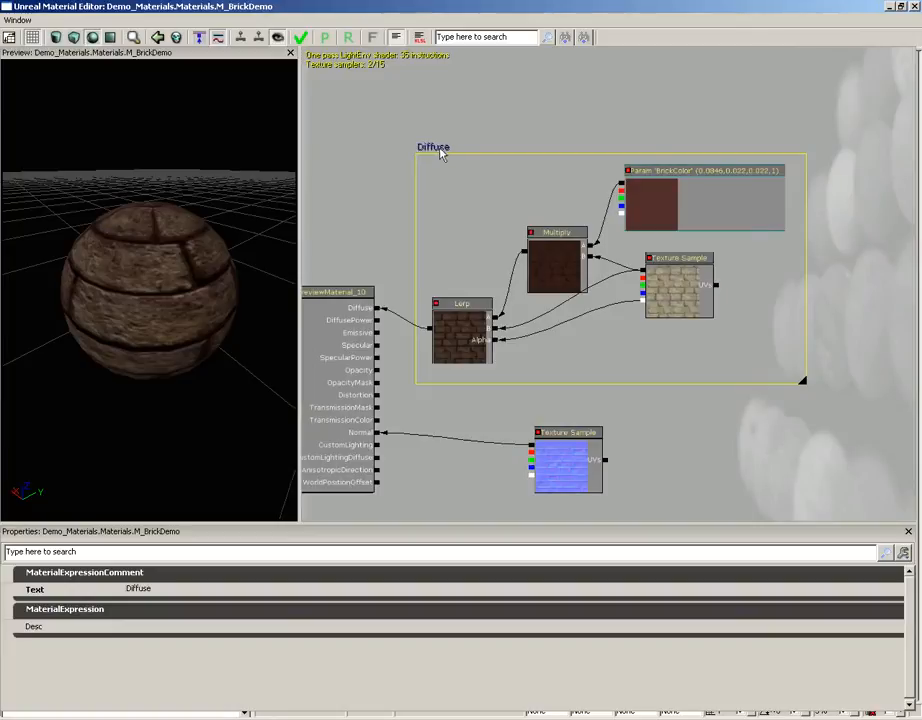
drag(437, 152, 502, 101)
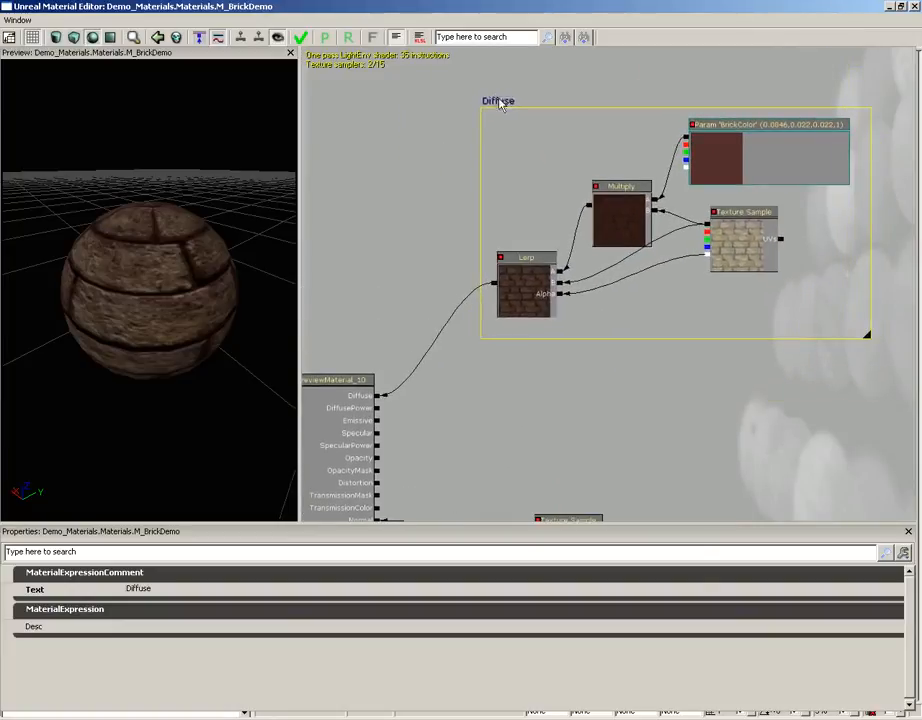
drag(640, 408, 607, 387)
scroll(607, 387, down, 2)
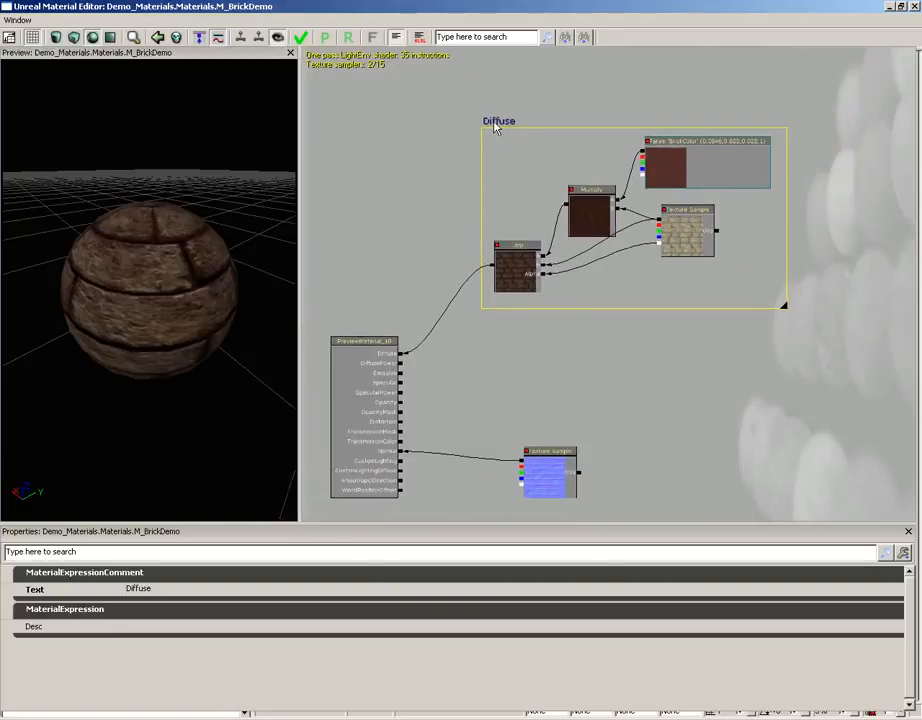
mouse_move(494, 126)
mouse_down()
mouse_move(500, 162)
mouse_move(503, 133)
mouse_up()
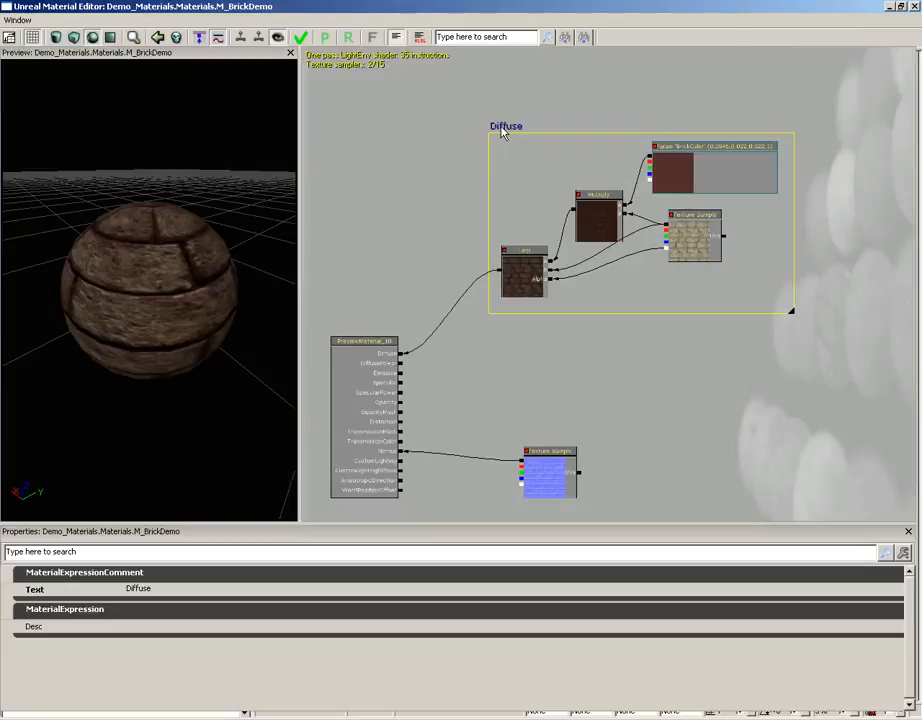
- Apply the changes to M_BrickDemo and save the Demo_Materials package from the Content Browser
click(418, 247)
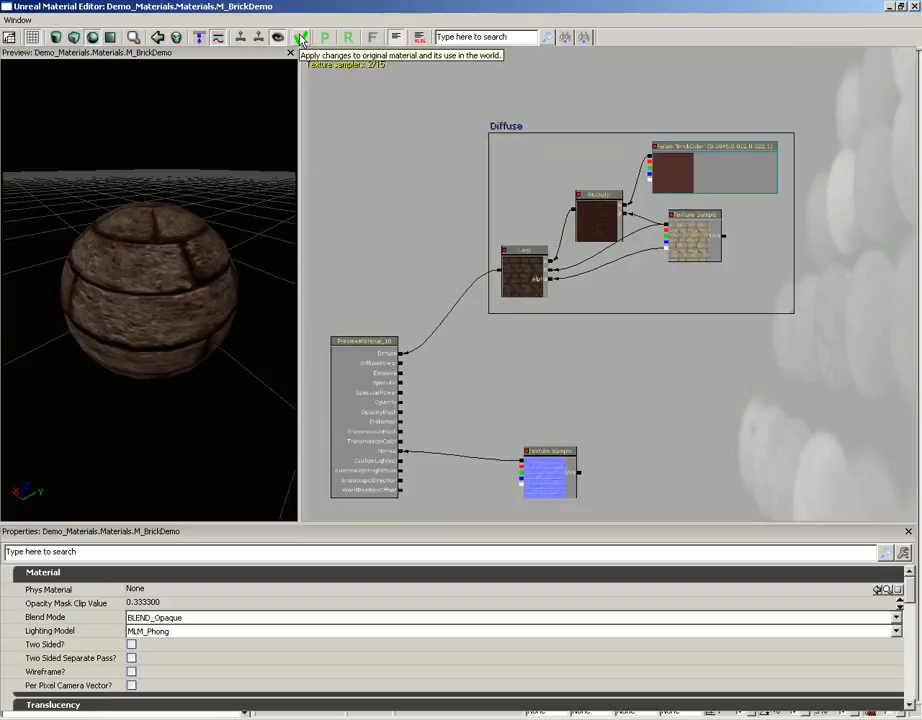
click(302, 41)
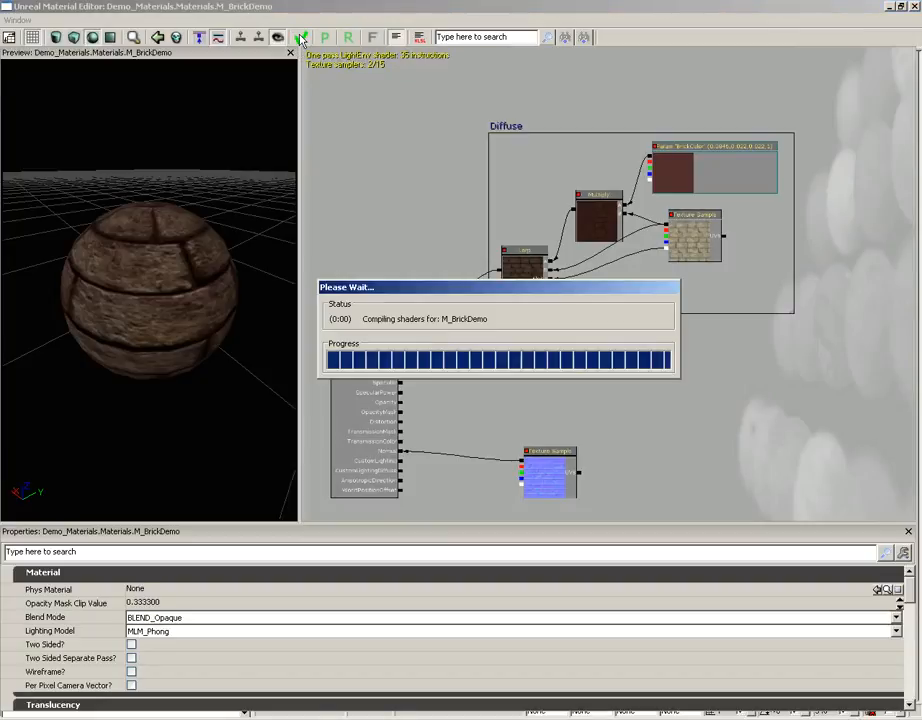
click(914, 7)
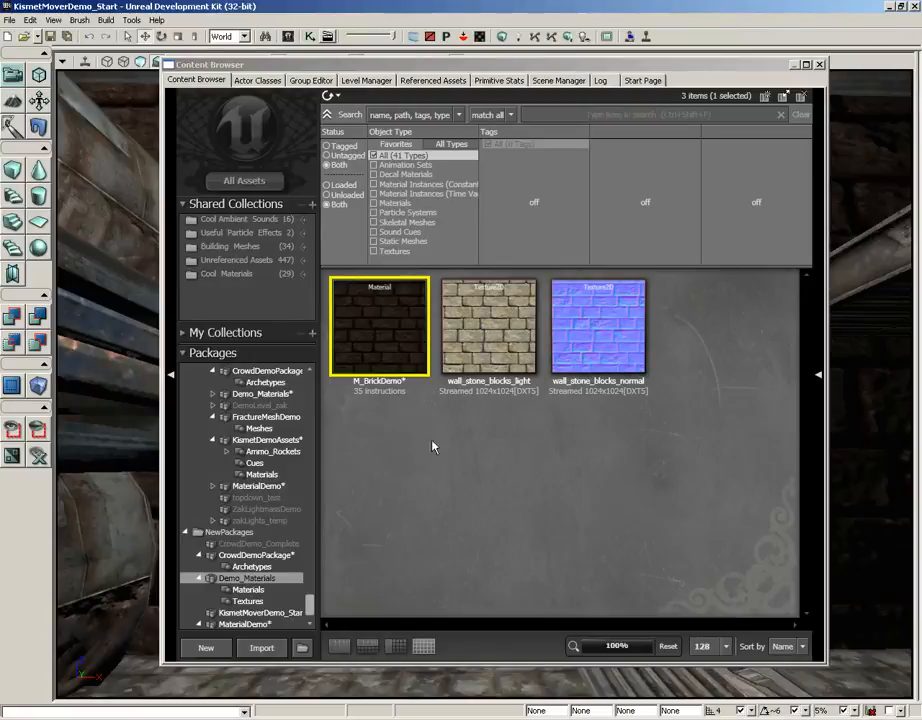
click(266, 584)
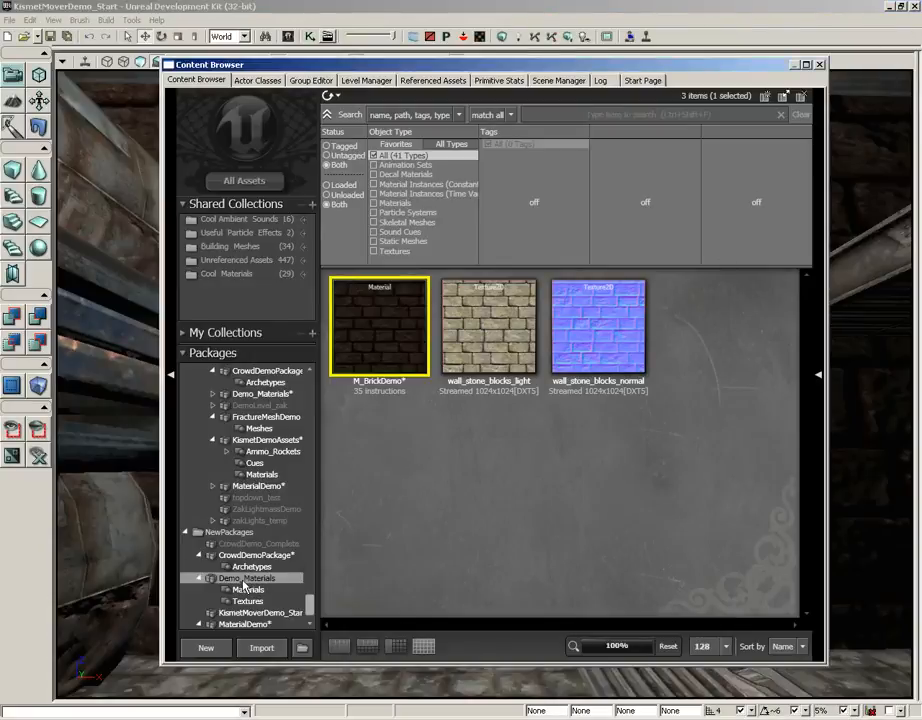
key(ctrl+s)
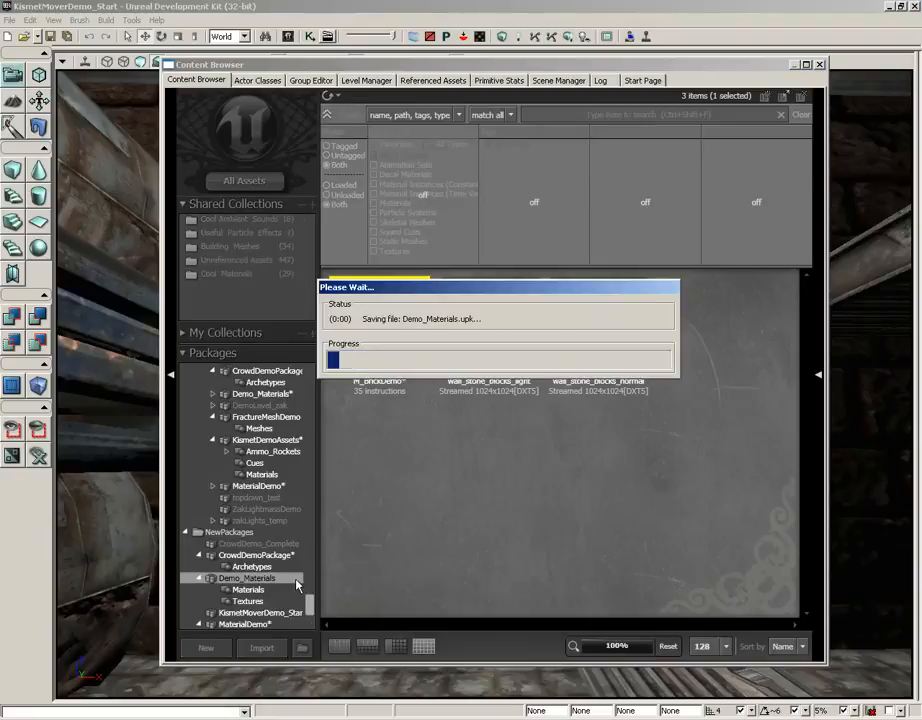